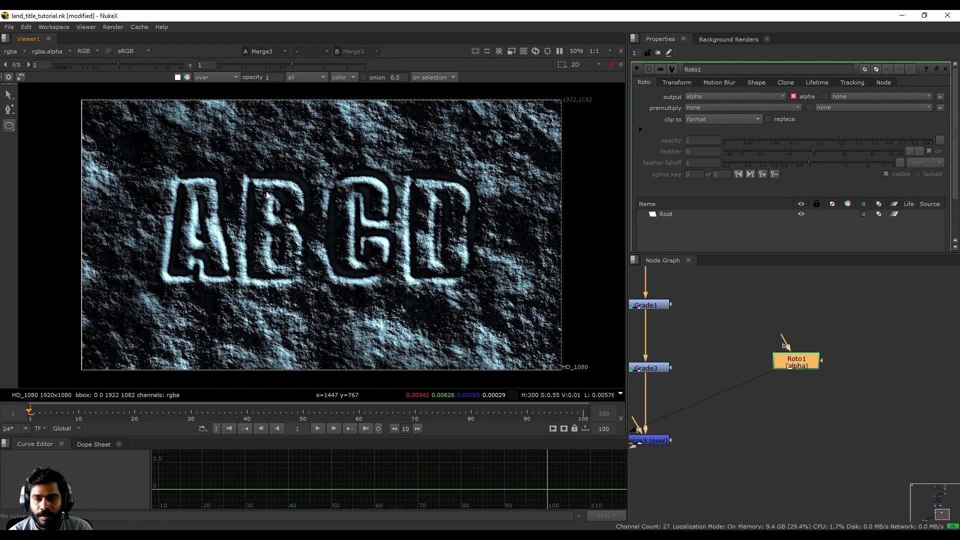
# Draw an elliptical roto shape, centre it over the ABCD title and scale it to surround the letters inside the frame.
pyautogui.moveTo(248, 173); pyautogui.dragTo(412, 334)
pyautogui.moveTo(346, 276); pyautogui.dragTo(181, 211)
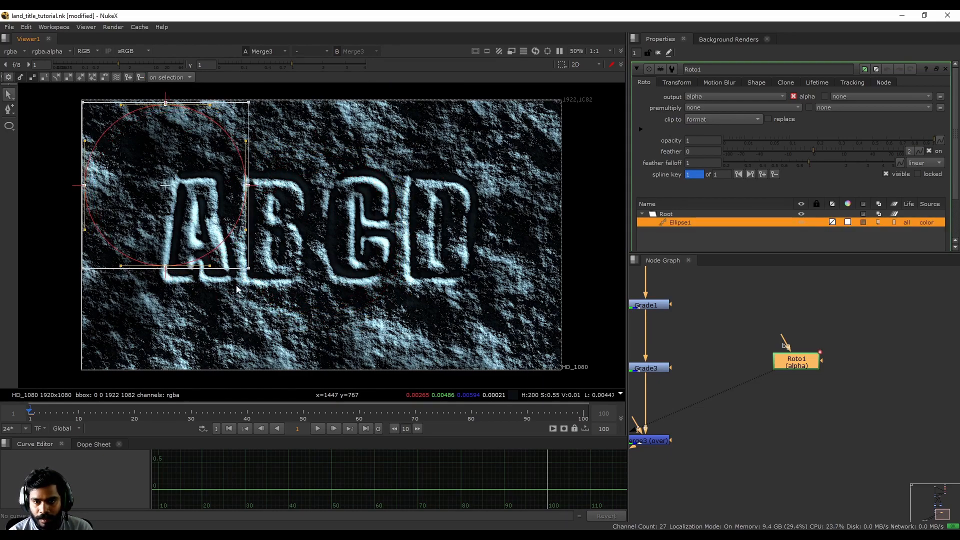
pyautogui.moveTo(247, 269); pyautogui.dragTo(440, 306)
pyautogui.scroll(-2, 352, 239)
pyautogui.moveTo(275, 211); pyautogui.dragTo(350, 239)
pyautogui.scroll(2, 350, 238)
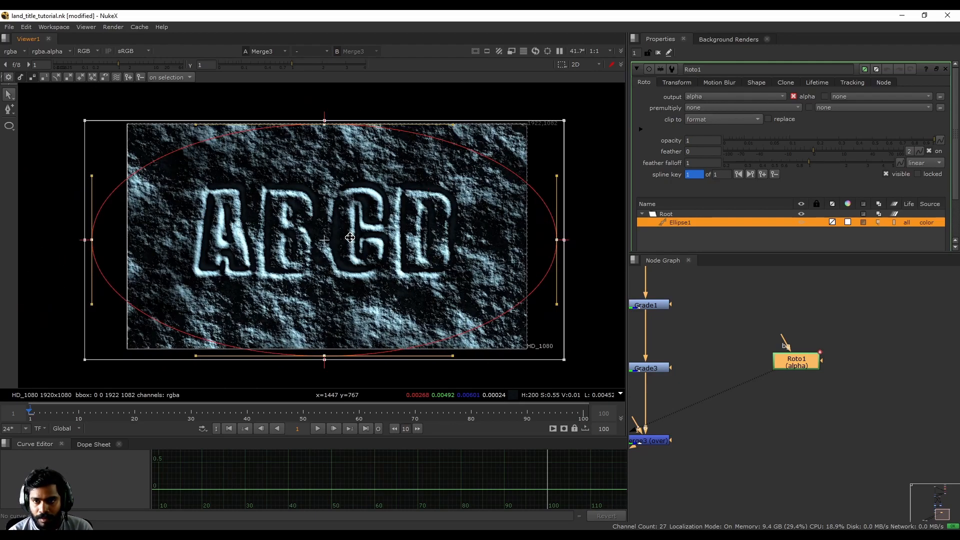
pyautogui.moveTo(564, 358); pyautogui.dragTo(512, 323)
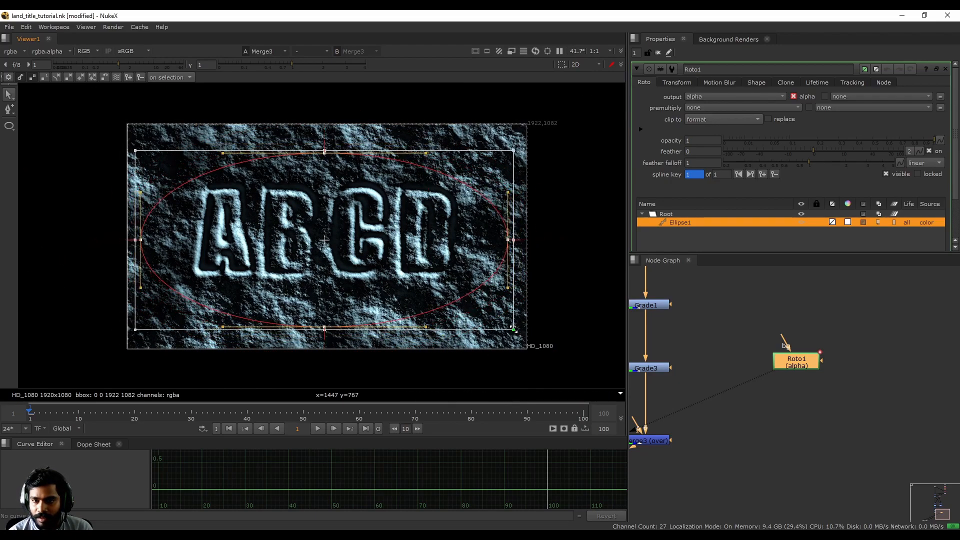
pyautogui.moveTo(391, 279); pyautogui.dragTo(390, 273)
# Connect the A input of Merge3 to Roto1 and open the Merge3 properties.
pyautogui.moveTo(746, 450); pyautogui.dragTo(765, 415, button='middle')
pyautogui.scroll(-1, 765, 415)
pyautogui.scroll(2, 788, 354)
pyautogui.moveTo(787, 346); pyautogui.dragTo(797, 339)
pyautogui.scroll(-2, 754, 376)
pyautogui.moveTo(654, 399); pyautogui.dragTo(843, 323)
pyautogui.doubleClick(669, 417)
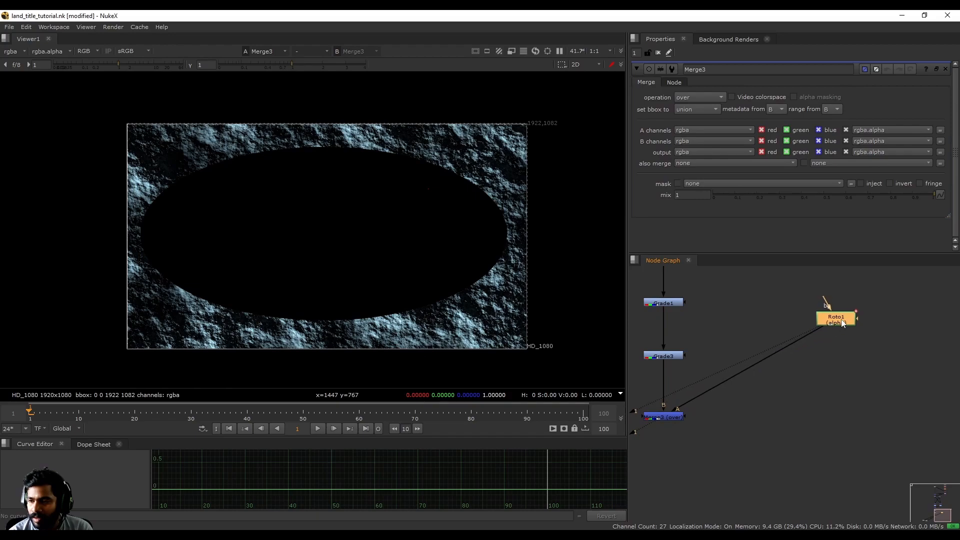
# Add a Blur node after Roto1 and set its size to 100.
pyautogui.press('b')
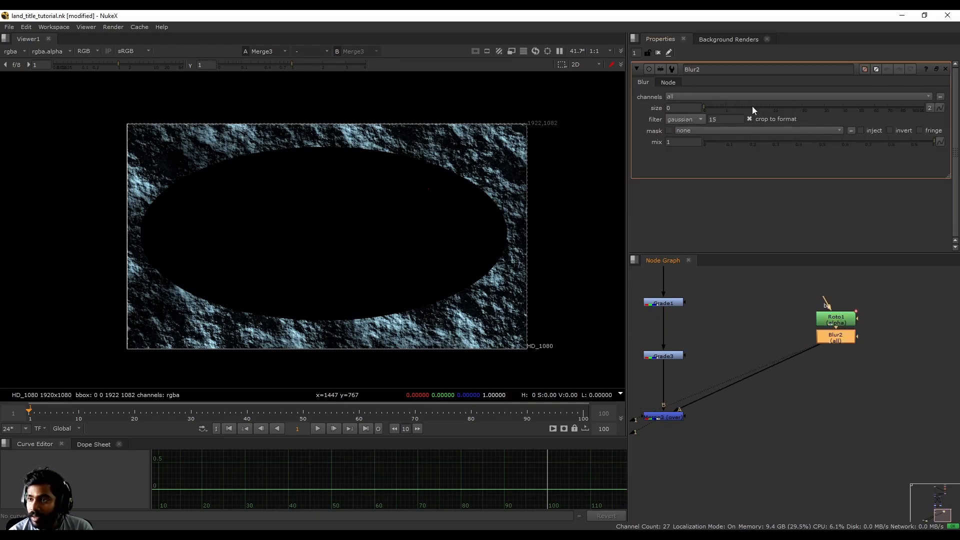
pyautogui.moveTo(753, 106); pyautogui.dragTo(925, 107)
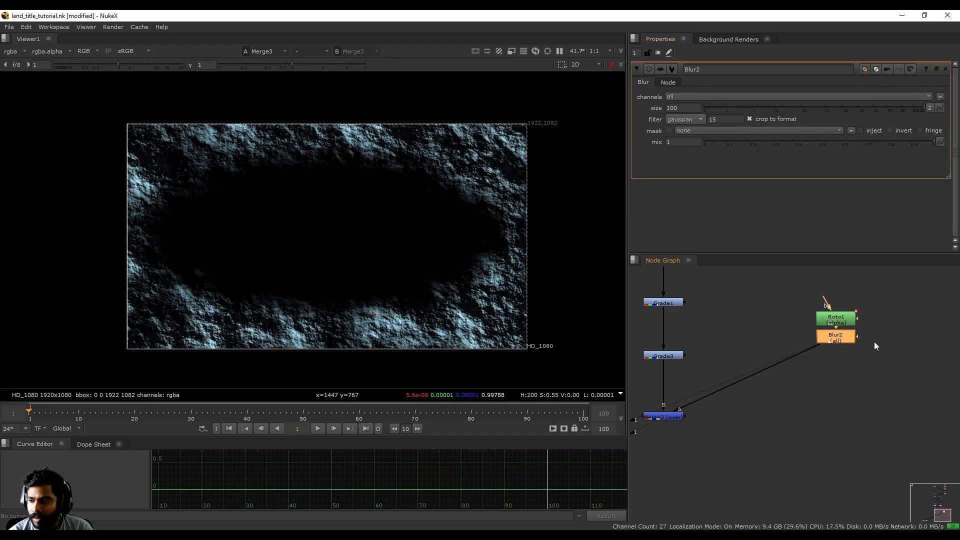
# Invert the Ellipse1 shape in Roto1 to darken the area outside the ellipse.
pyautogui.moveTo(870, 345); pyautogui.dragTo(851, 397, button='middle')
pyautogui.doubleClick(823, 370)
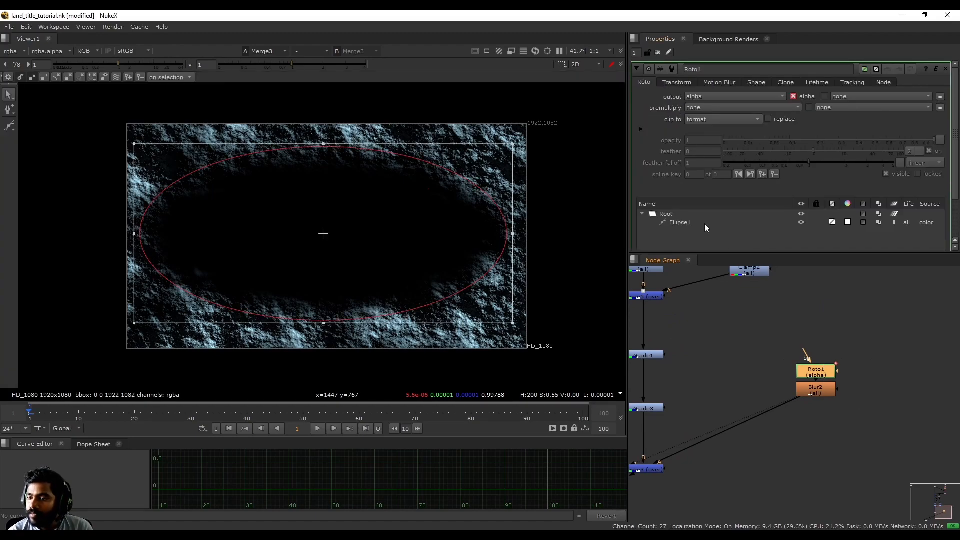
pyautogui.click(689, 225)
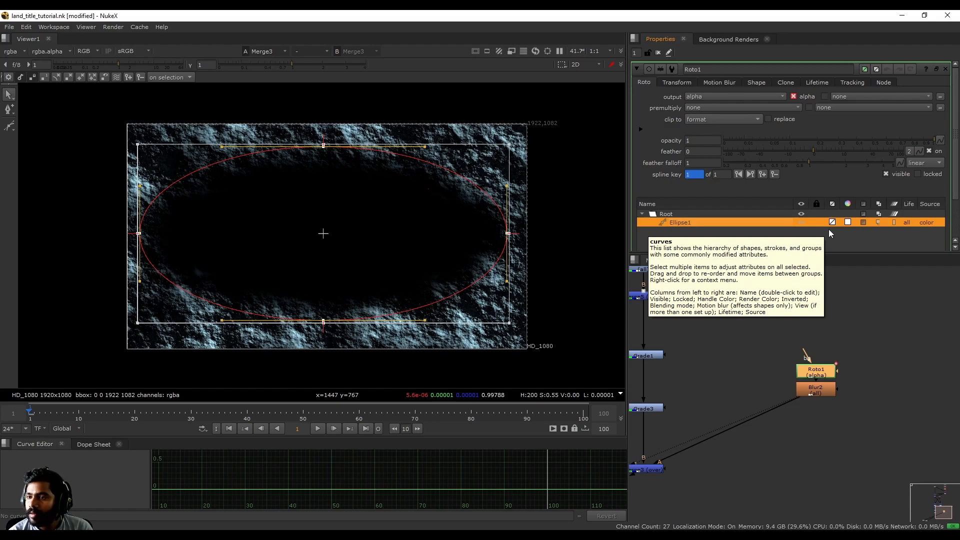
pyautogui.click(755, 83)
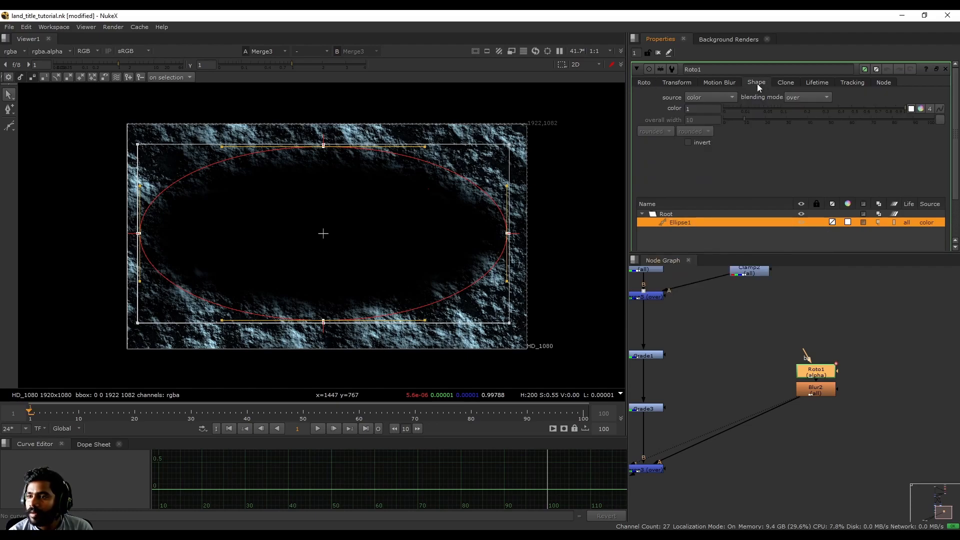
pyautogui.click(688, 142)
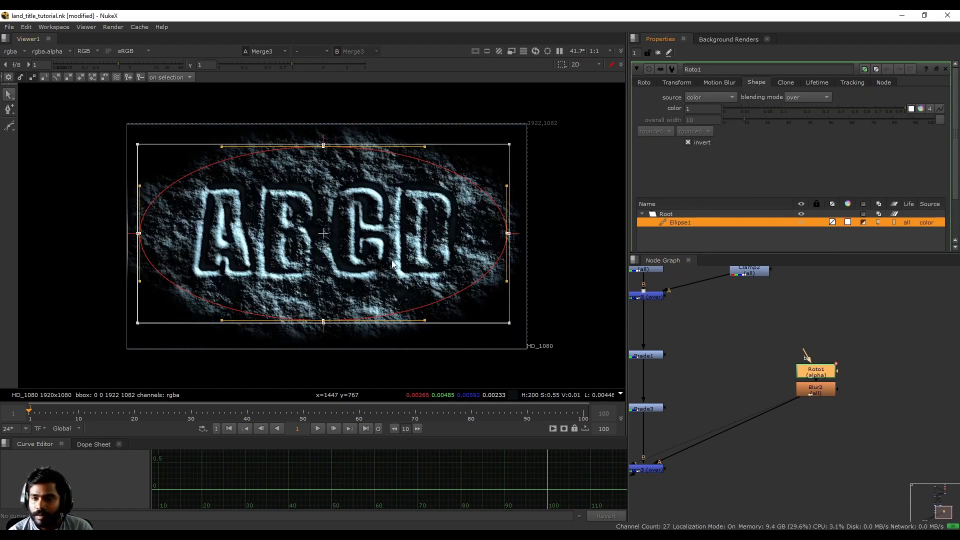
# Set the mix of Merge3 to 0.81 to soften the vignette, and try to raise the size of Blur2.
pyautogui.moveTo(776, 419); pyautogui.dragTo(818, 339, button='middle')
pyautogui.doubleClick(690, 388)
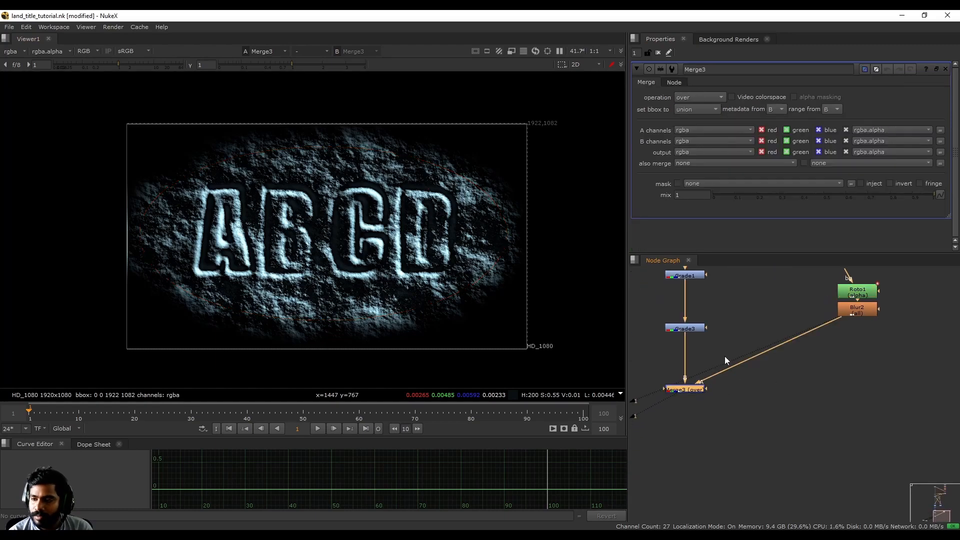
pyautogui.moveTo(784, 194); pyautogui.dragTo(872, 194)
pyautogui.moveTo(820, 400); pyautogui.dragTo(797, 460, button='middle')
pyautogui.moveTo(867, 194); pyautogui.dragTo(901, 194)
pyautogui.click(839, 370)
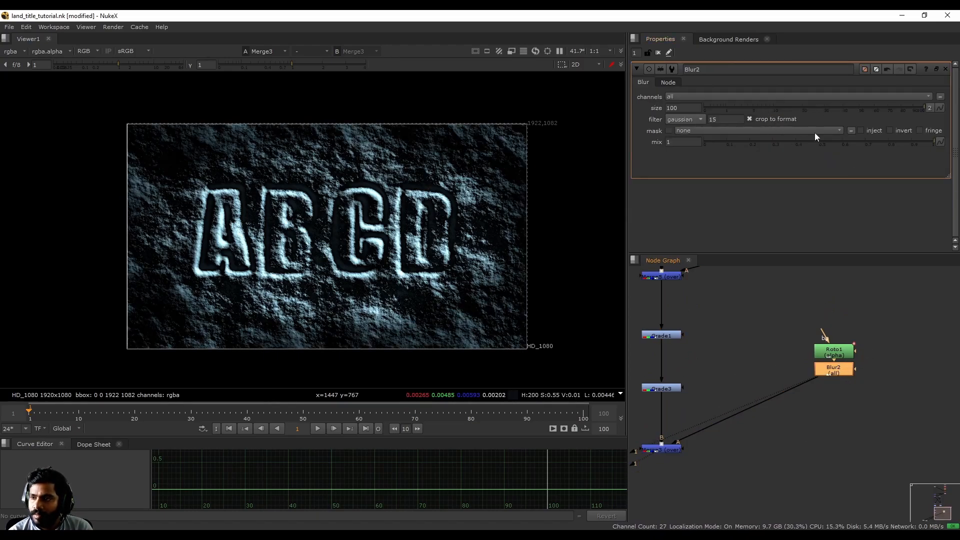
pyautogui.moveTo(922, 107); pyautogui.dragTo(943, 112)
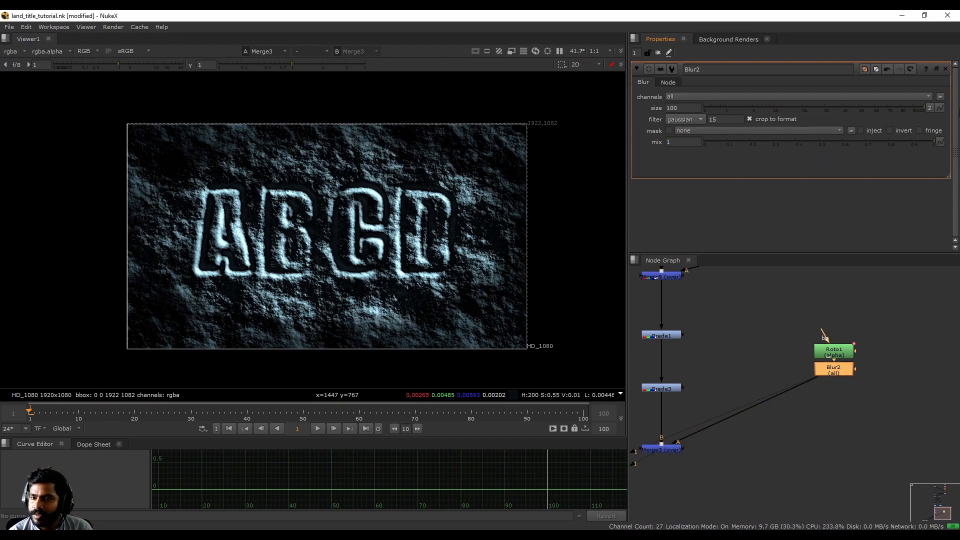
pyautogui.click(680, 449)
pyautogui.moveTo(895, 194)
pyautogui.mouseDown()
pyautogui.moveTo(724, 198)
pyautogui.moveTo(891, 183)
pyautogui.mouseUp()
pyautogui.scroll(-3, 381, 205)
pyautogui.scroll(4, 381, 205)
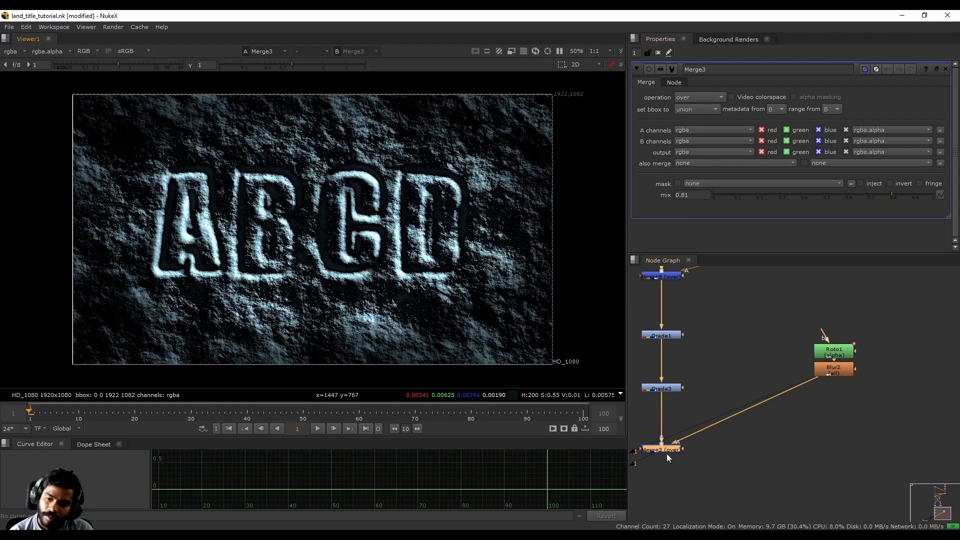
# Move the Ellipse1 shape of Roto1 slightly upward in the frame and select its points.
pyautogui.doubleClick(837, 353)
pyautogui.scroll(-3, 229, 208)
pyautogui.click(362, 278)
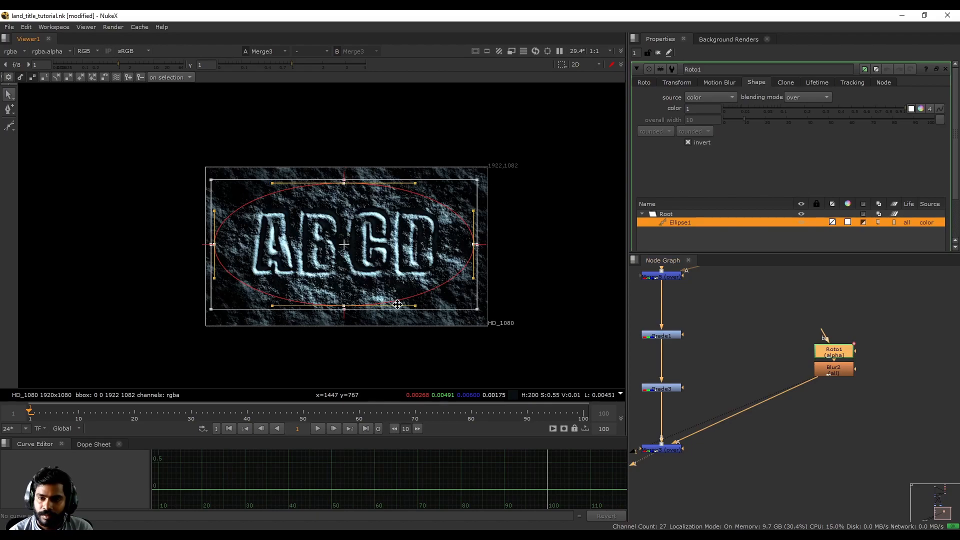
pyautogui.moveTo(346, 198); pyautogui.dragTo(344, 176)
pyautogui.click(339, 194)
pyautogui.hotkey('ctrl', 'a')
pyautogui.click(388, 346)
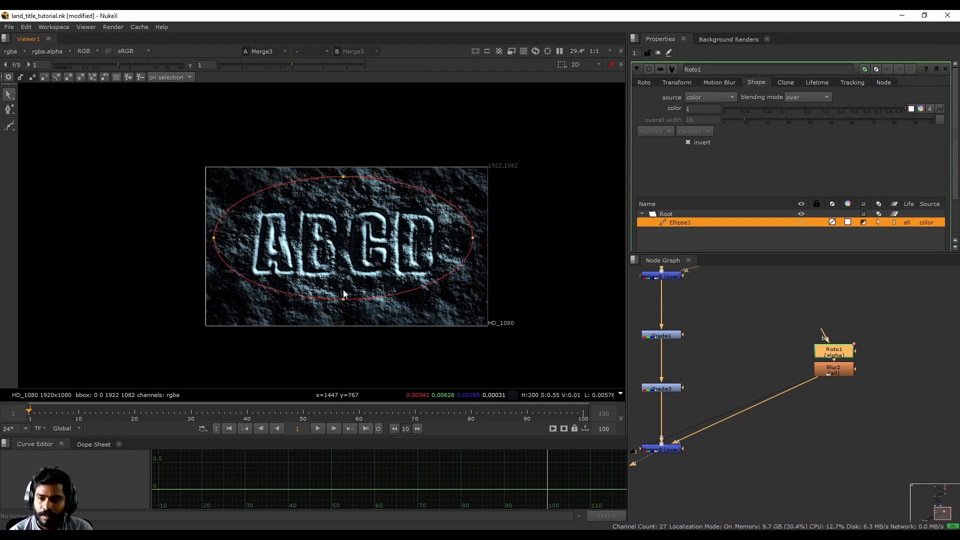
# Pull the four points of Ellipse1 outward, closer to the edges of the frame.
pyautogui.moveTo(343, 300); pyautogui.dragTo(343, 319)
pyautogui.moveTo(469, 239); pyautogui.dragTo(478, 239)
pyautogui.moveTo(214, 238); pyautogui.dragTo(211, 249)
pyautogui.moveTo(343, 177); pyautogui.dragTo(343, 173)
pyautogui.click(481, 239)
pyautogui.scroll(4, 265, 246)
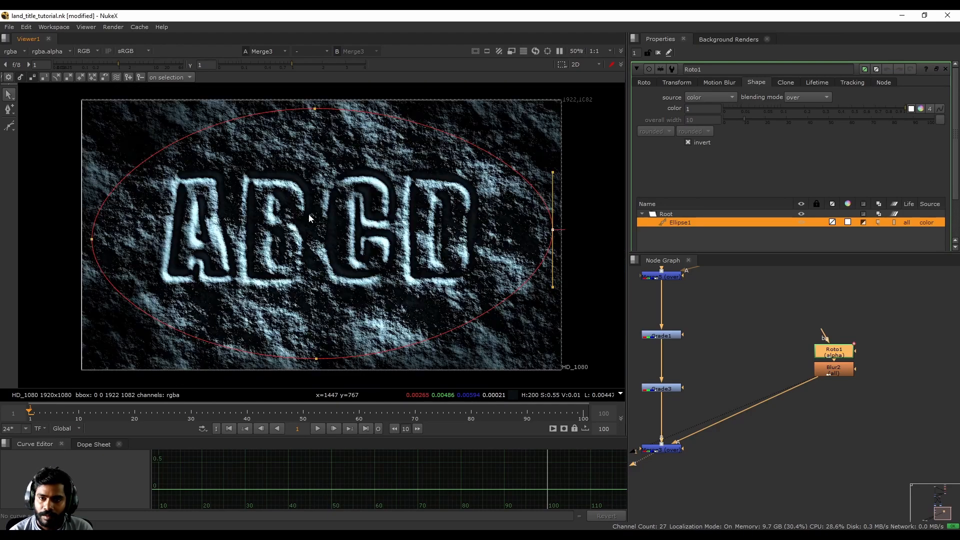
# View the alpha channel of Blur2 and set its blur size to 200.
pyautogui.click(831, 370)
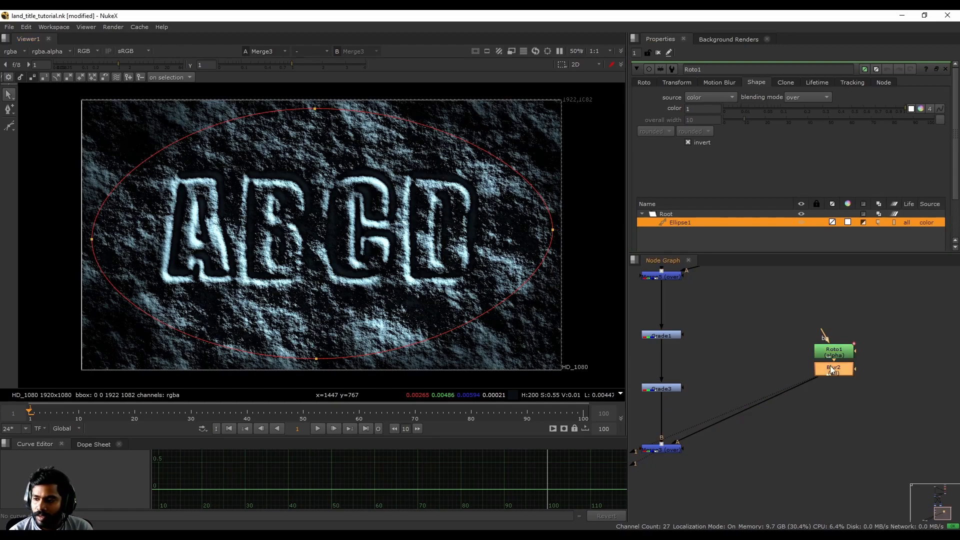
pyautogui.press('1')
pyautogui.click(801, 359)
pyautogui.scroll(-2, 435, 210)
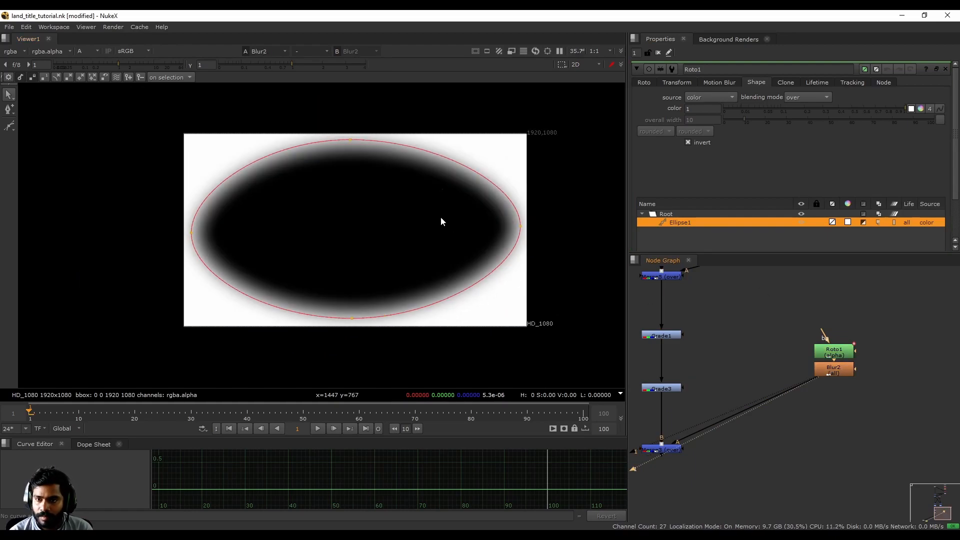
pyautogui.click(839, 370)
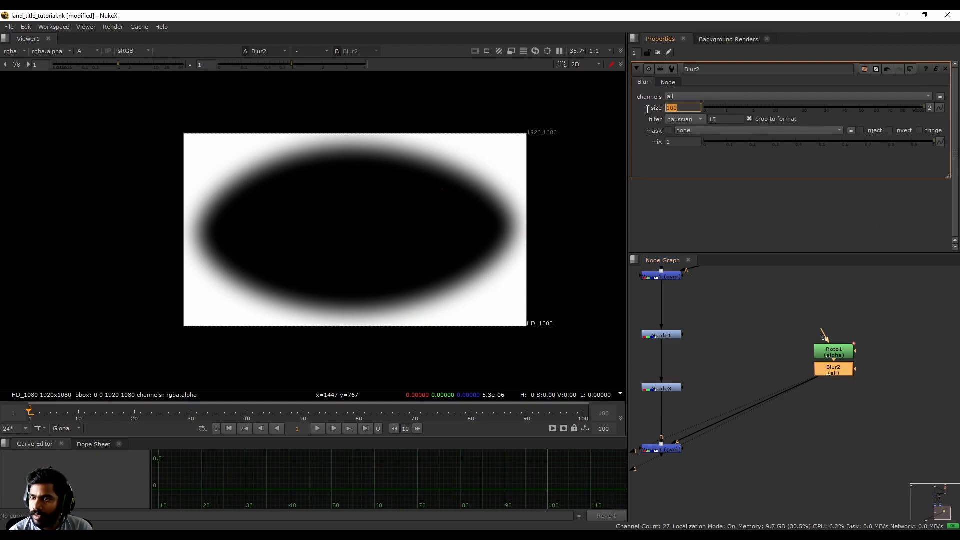
pyautogui.write('200')
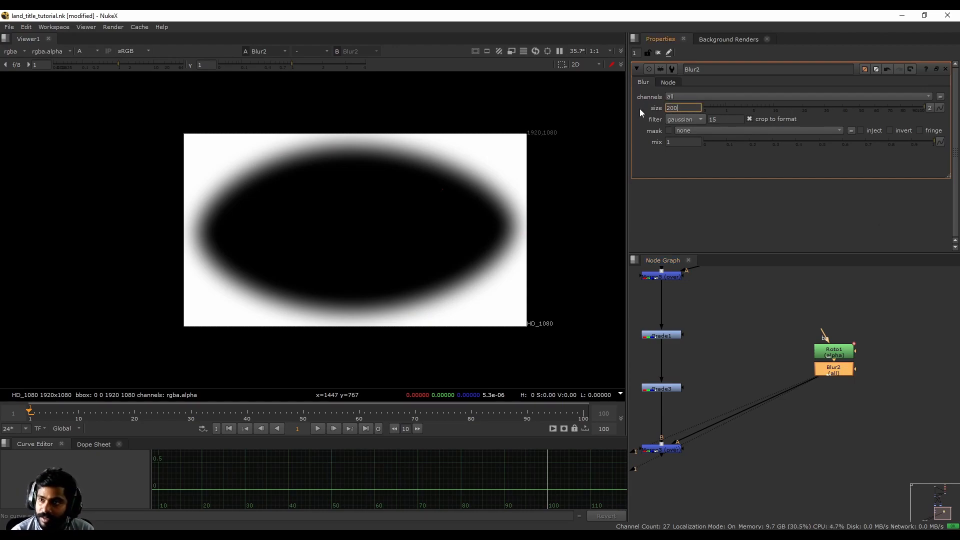
pyautogui.press('Return')
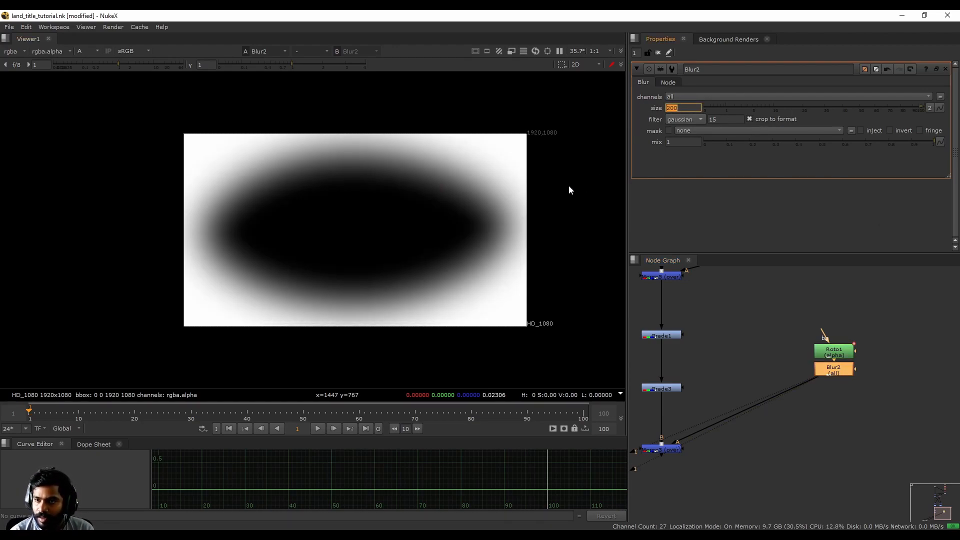
# Enlarge Ellipse1 past the frame, then bring its four points back to just around the frame edges.
pyautogui.click(840, 352)
pyautogui.doubleClick(840, 352)
pyautogui.press('-')
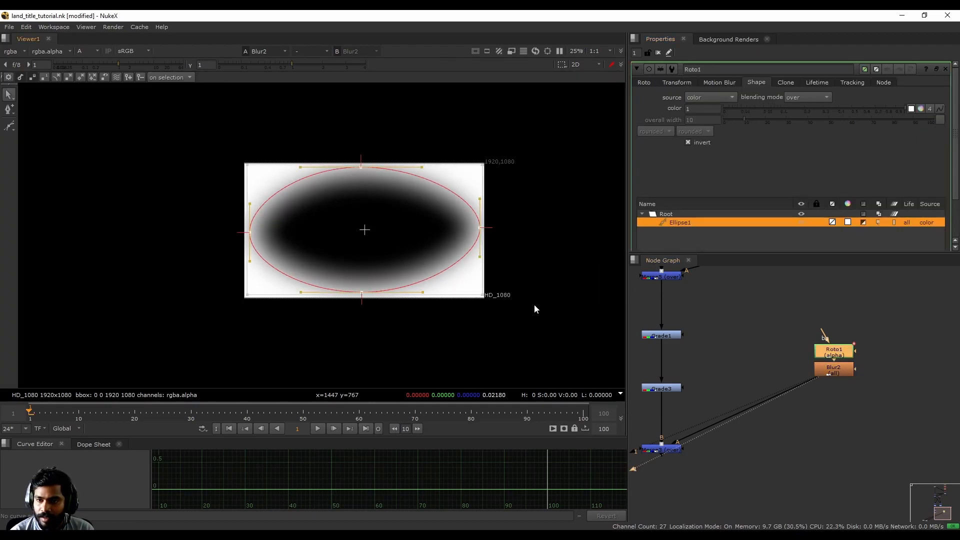
pyautogui.moveTo(481, 295); pyautogui.dragTo(500, 313)
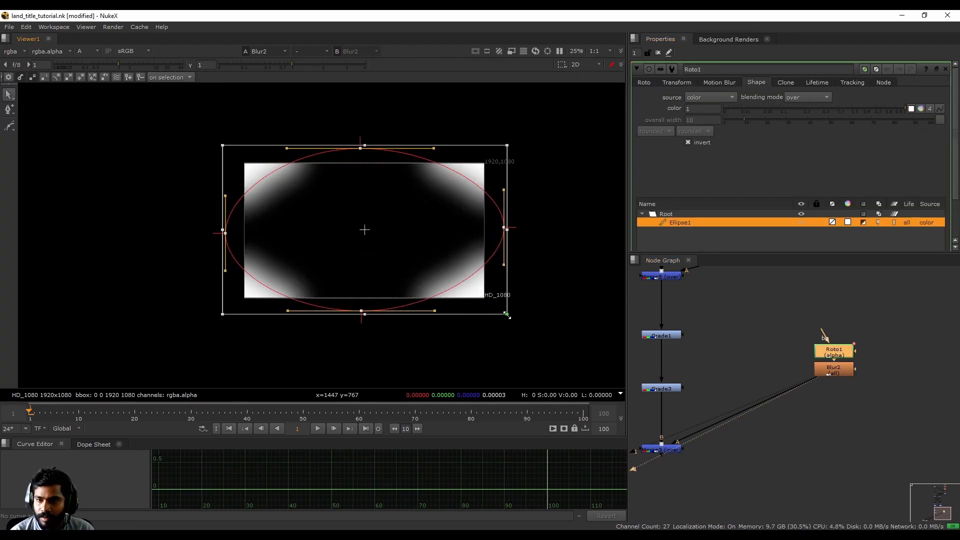
pyautogui.click(360, 150)
pyautogui.moveTo(362, 152); pyautogui.dragTo(362, 170)
pyautogui.moveTo(362, 311); pyautogui.dragTo(364, 298)
pyautogui.moveTo(230, 233); pyautogui.dragTo(235, 235)
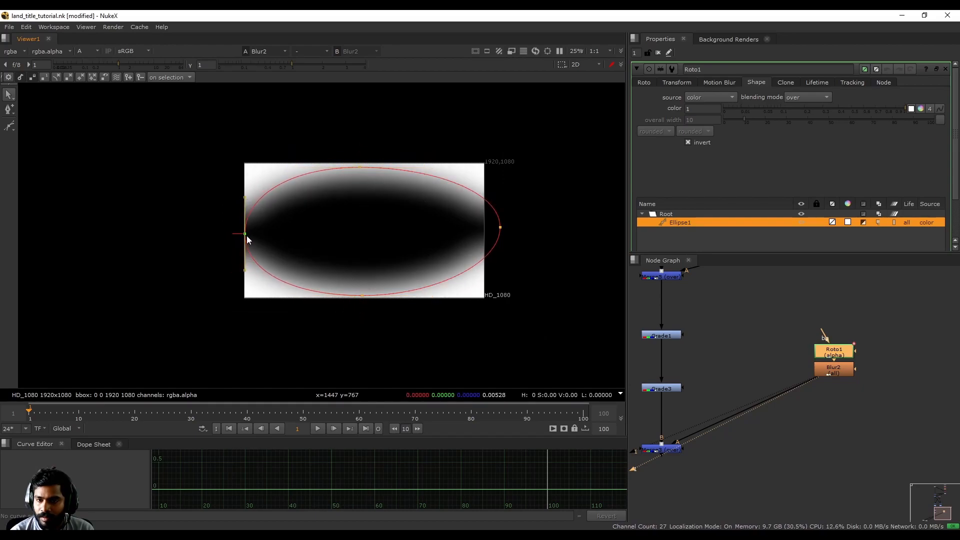
pyautogui.moveTo(500, 227); pyautogui.dragTo(482, 232)
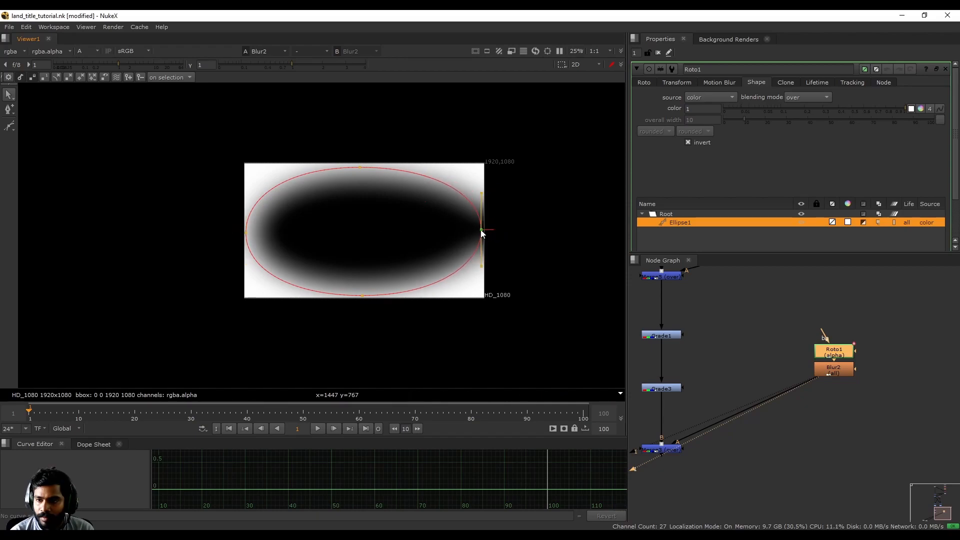
# Show the Merge3 output in the viewer in full colour and examine the vignetted title.
pyautogui.click(738, 455)
pyautogui.doubleClick(672, 450)
pyautogui.press('1')
pyautogui.press('a')
pyautogui.press('a')
pyautogui.scroll(2, 369, 231)
pyautogui.press('a')
pyautogui.scroll(1, 396, 242)
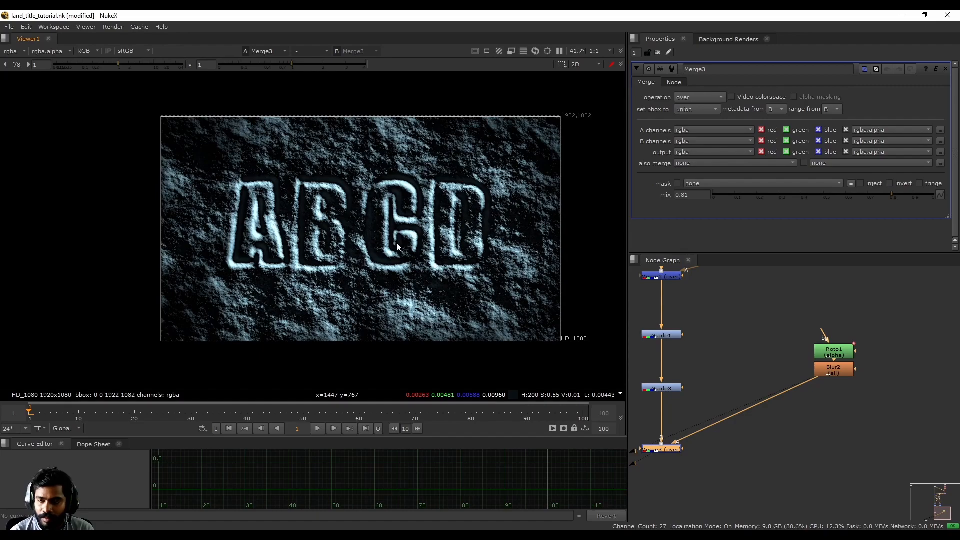
pyautogui.scroll(2, 397, 242)
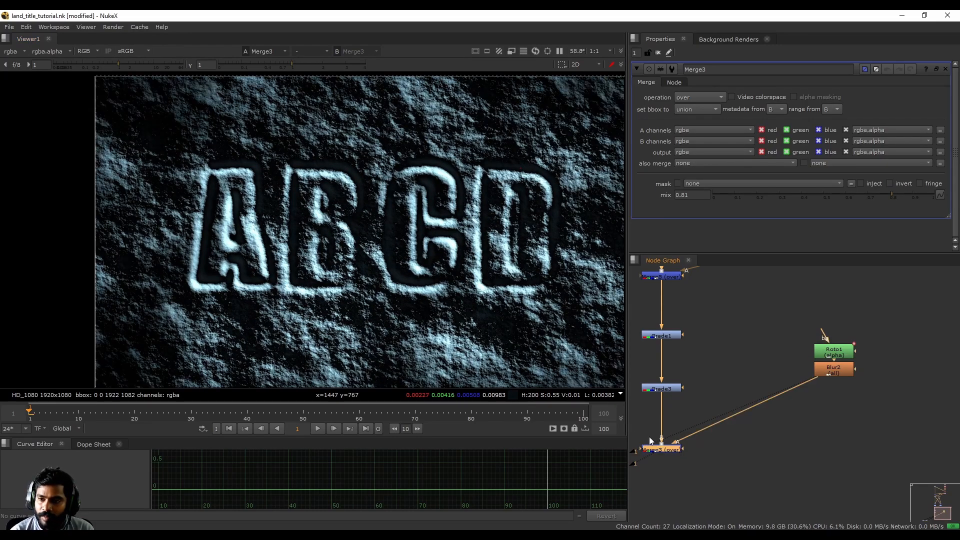
# Compare the alpha channel of Merge3 with its colour image.
pyautogui.press('o')
pyautogui.scroll(-5, 368, 200)
pyautogui.scroll(3, 368, 200)
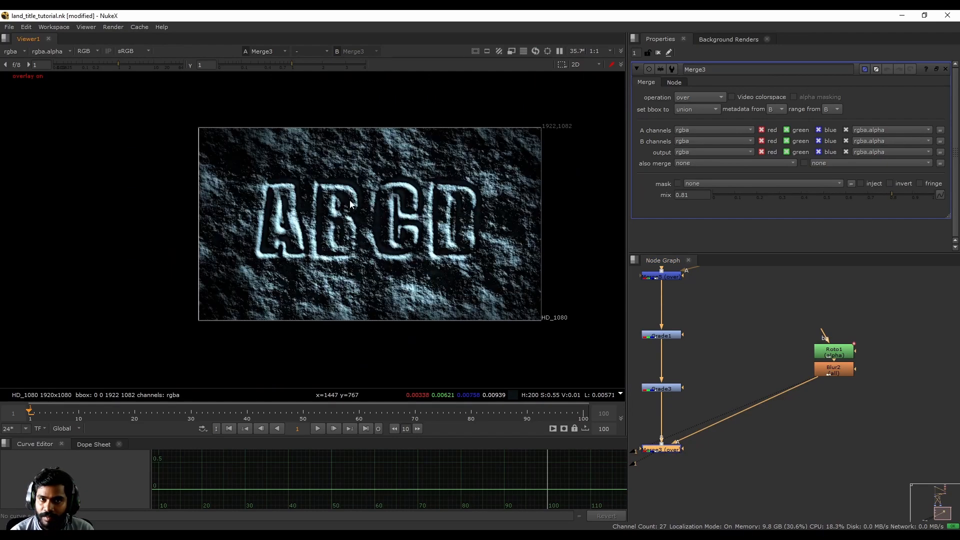
pyautogui.press('a')
pyautogui.press('a')
pyautogui.press('a')
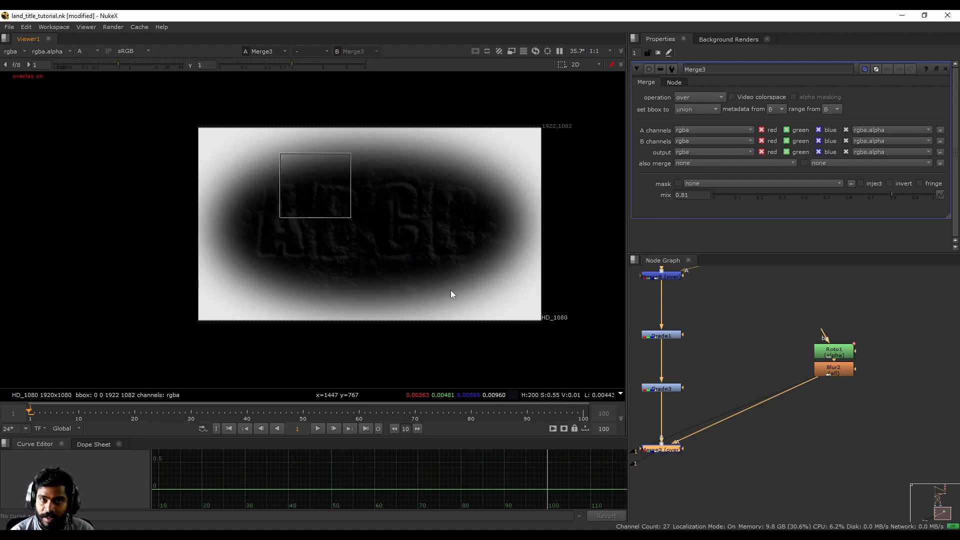
pyautogui.press('a')
pyautogui.scroll(2, 397, 181)
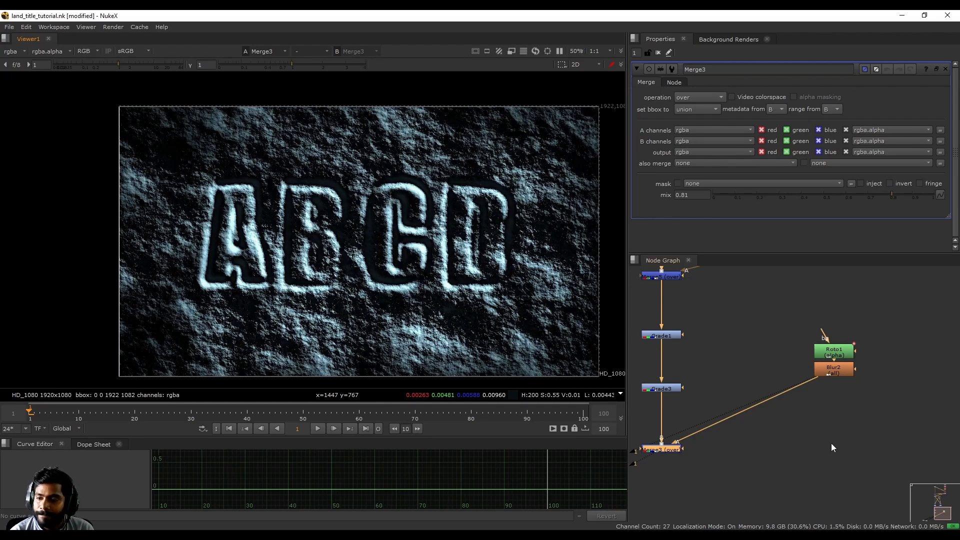
# Disable and re-enable Merge3 repeatedly to compare the title with and without the vignette, leaving the node enabled.
pyautogui.click(664, 447)
pyautogui.click(665, 451)
pyautogui.press('d')
pyautogui.press('d')
pyautogui.press('d')
pyautogui.press('d')
pyautogui.press('d')
pyautogui.press('d')
pyautogui.press('d')
pyautogui.press('d')
pyautogui.press('d')
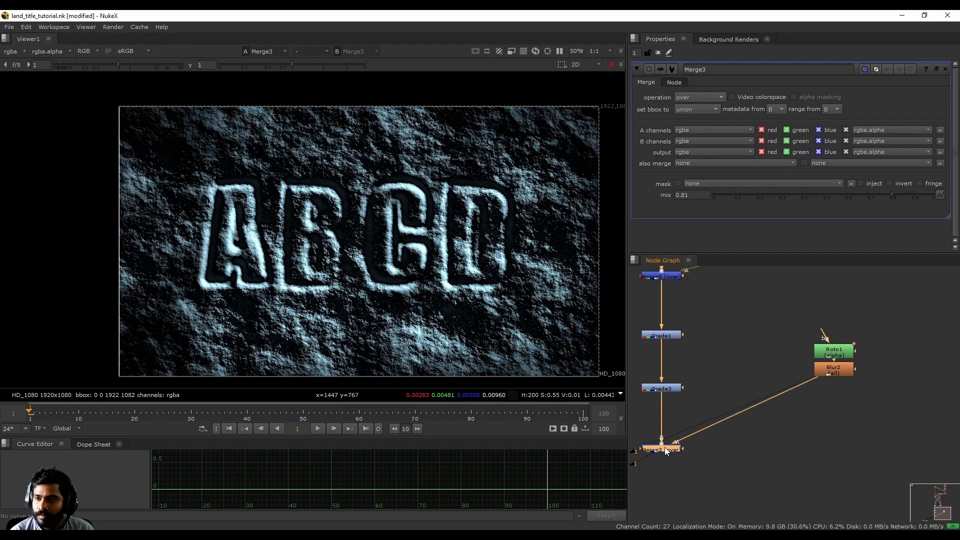
pyautogui.scroll(2, 533, 258)
pyautogui.scroll(-2, 385, 215)
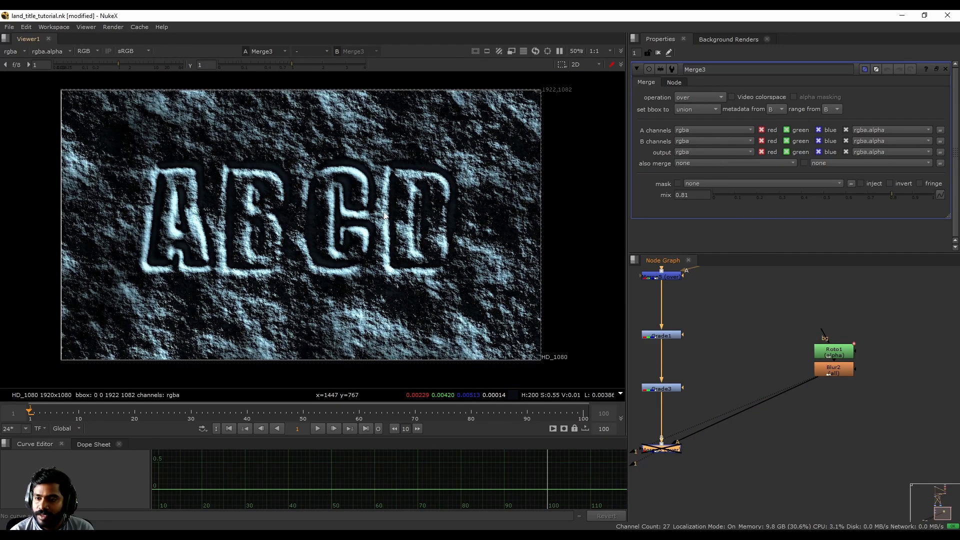
pyautogui.scroll(1, 282, 219)
pyautogui.scroll(-1, 414, 285)
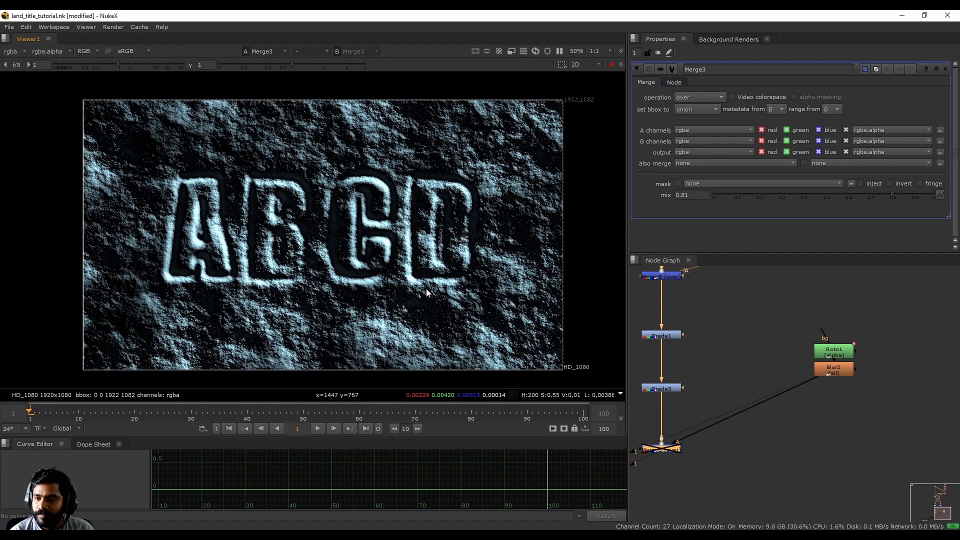
pyautogui.press('d')
pyautogui.press('d')
pyautogui.press('d')
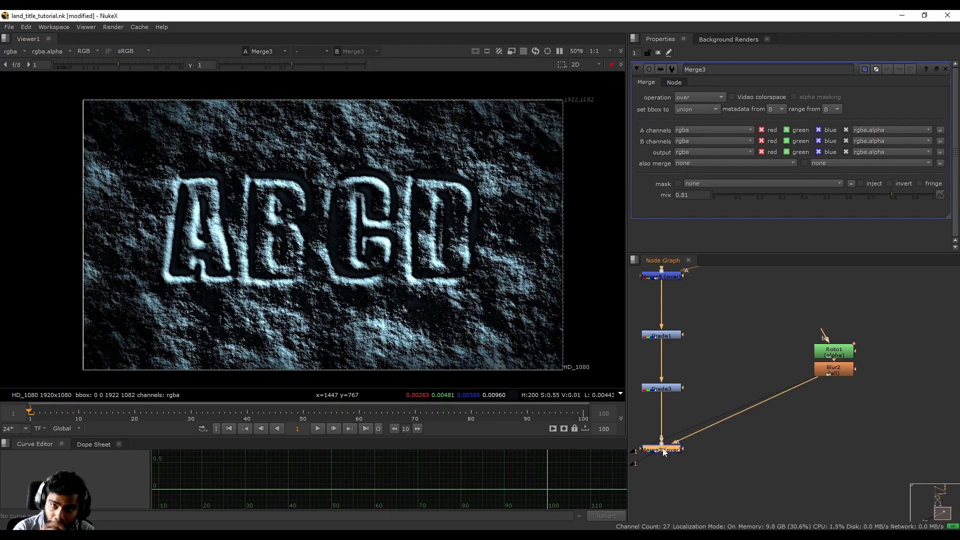
# Toggle Merge3 off and on several more times to judge the vignette, leaving the node disabled.
pyautogui.press('d')
pyautogui.press('d')
pyautogui.press('d')
pyautogui.press('d')
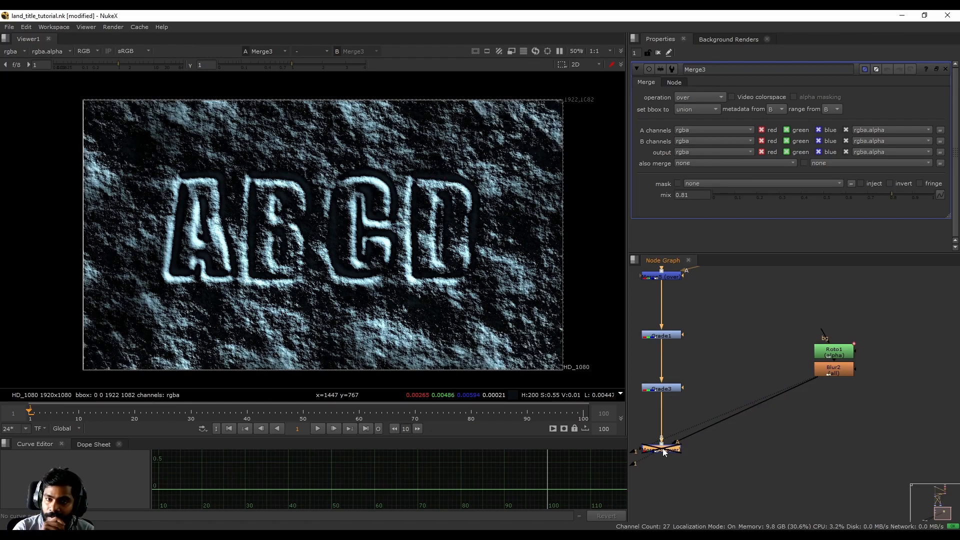
pyautogui.press('d')
pyautogui.press('d')
pyautogui.press('d')
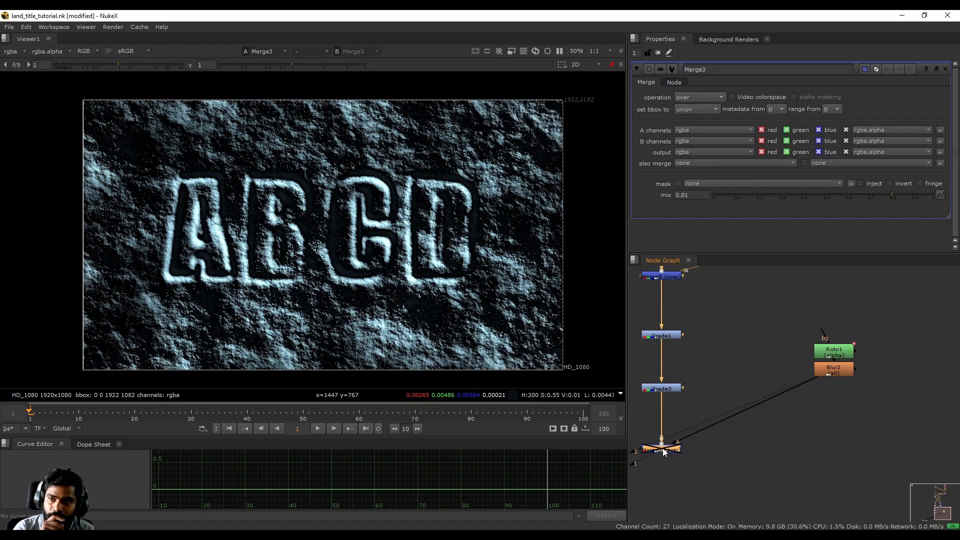
pyautogui.press('d')
pyautogui.press('d')
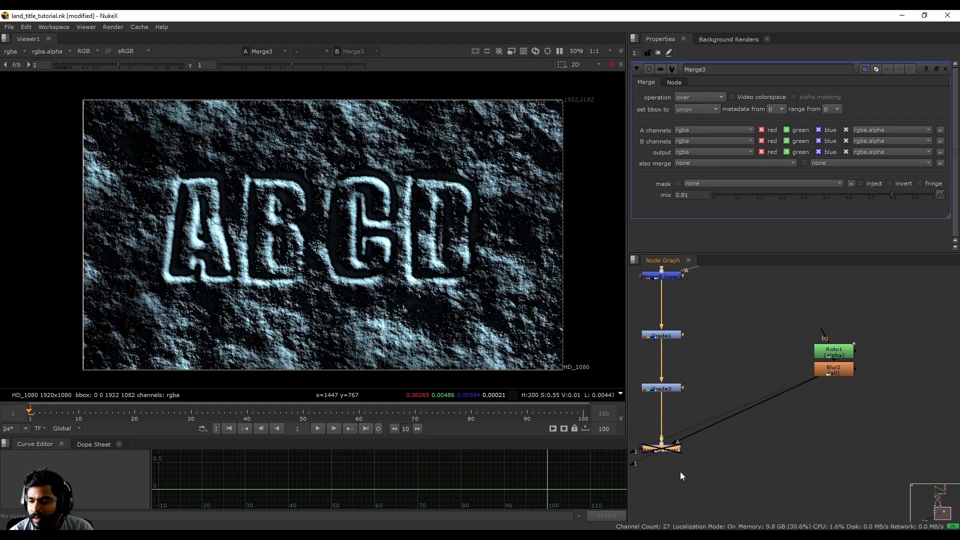
pyautogui.moveTo(665, 446); pyautogui.dragTo(677, 406, button='middle')
pyautogui.press('c')
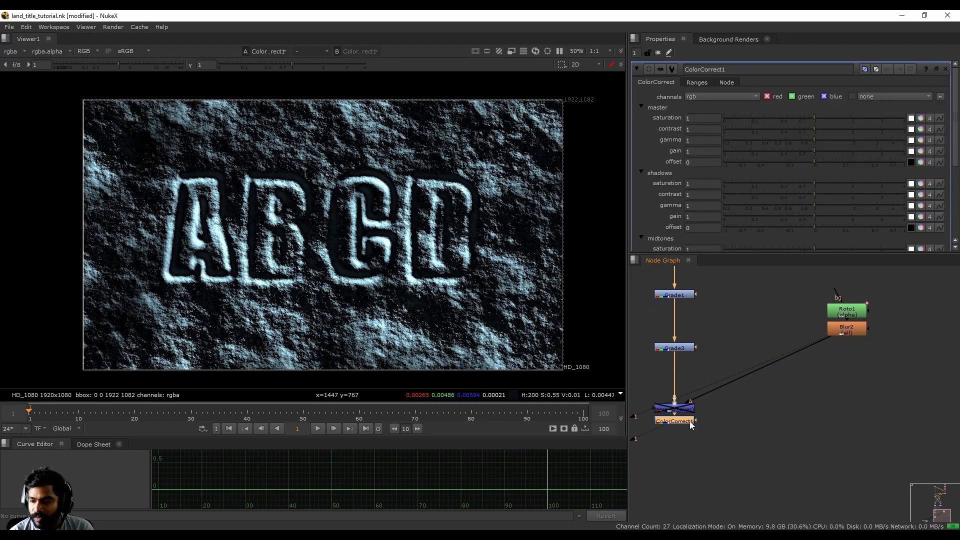
pyautogui.press('Delete')
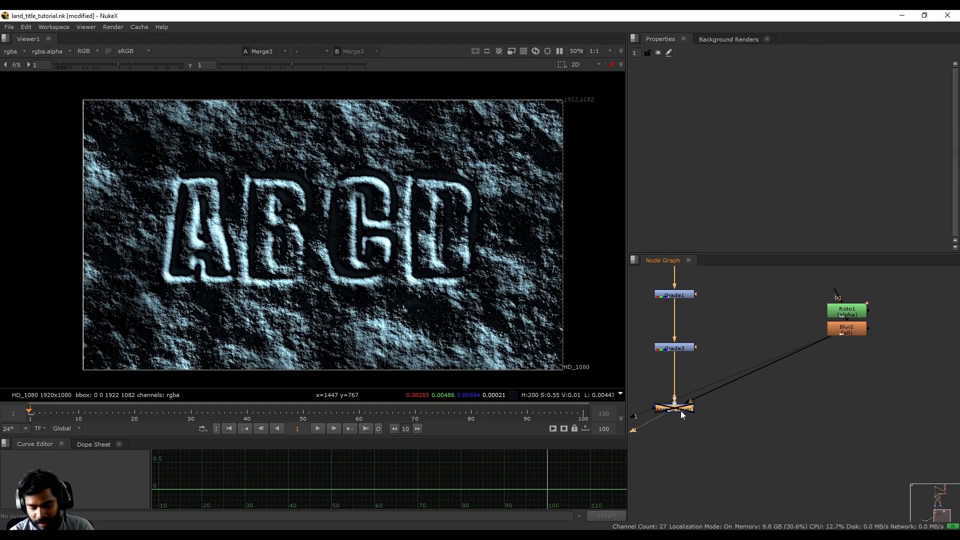
# Add a Grade node below Merge3, connect its mask to Blur2, and lower its gain to 0.028.
pyautogui.press('g')
pyautogui.moveTo(689, 448); pyautogui.dragTo(842, 331)
pyautogui.click(671, 449)
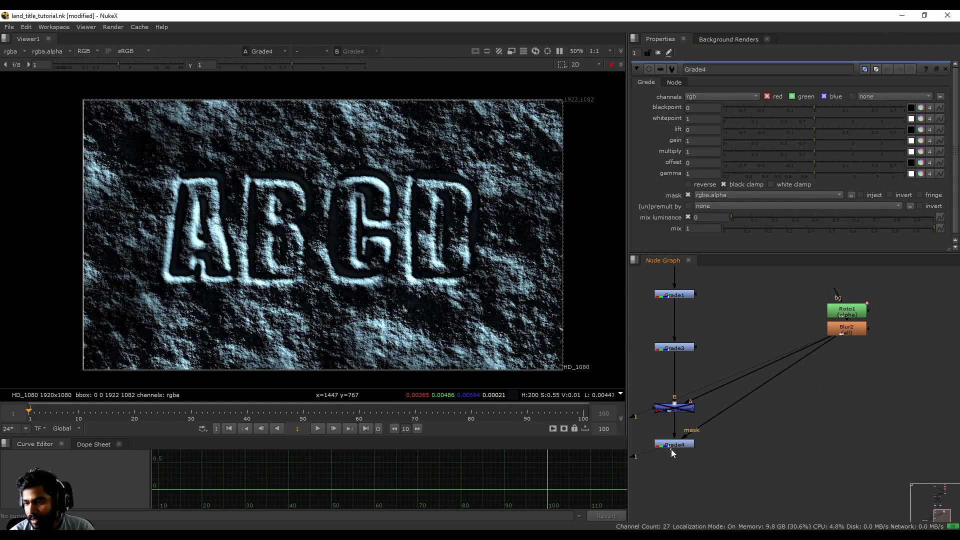
pyautogui.click(671, 445)
pyautogui.moveTo(819, 141); pyautogui.dragTo(738, 141)
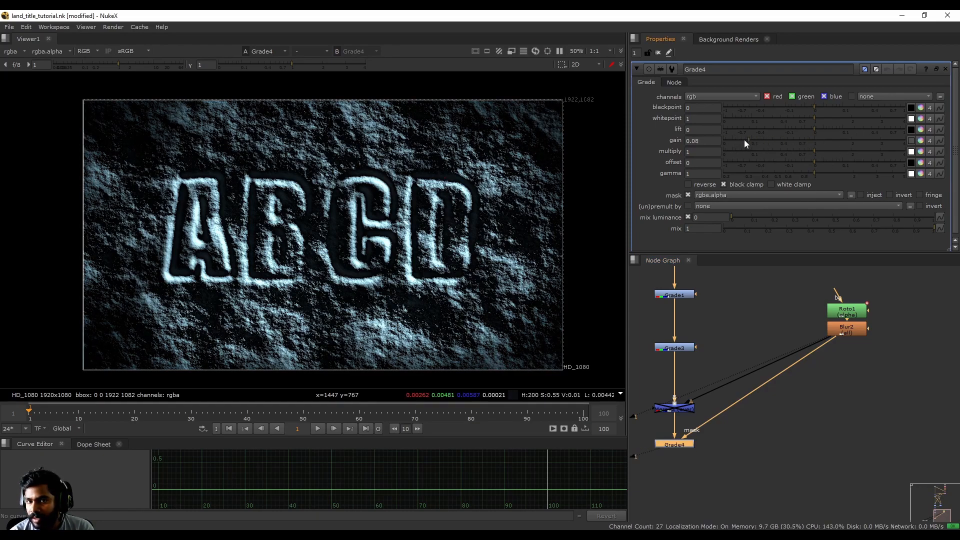
# Delete the disabled Merge3 node and move Grade4 up directly below Grade3.
pyautogui.click(674, 410)
pyautogui.press('Delete')
pyautogui.moveTo(682, 443); pyautogui.dragTo(685, 379)
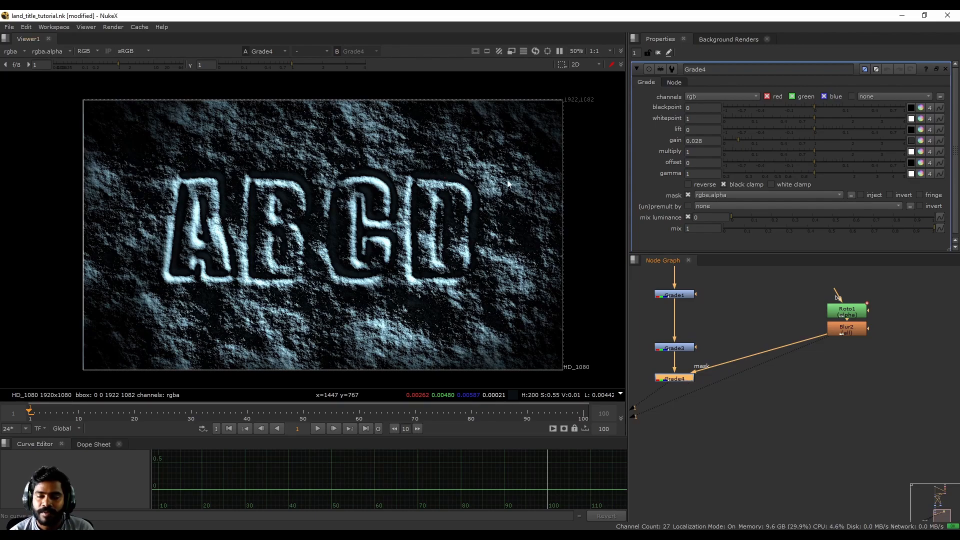
# Examine the letters and the darkened frame edges of the graded title up close and at full frame.
pyautogui.scroll(3, 452, 118)
pyautogui.scroll(-3, 452, 118)
pyautogui.scroll(3, 449, 184)
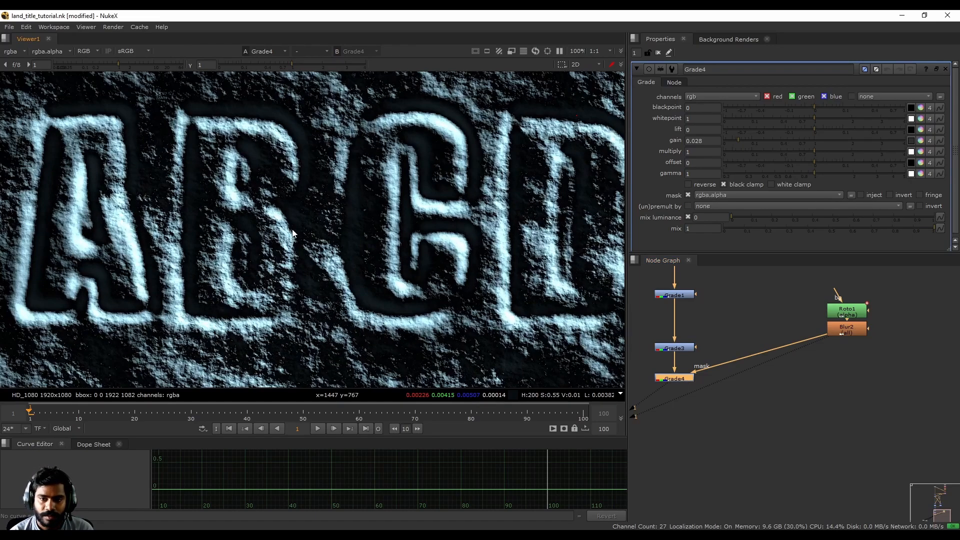
pyautogui.scroll(-2, 300, 223)
pyautogui.scroll(-2, 723, 389)
pyautogui.scroll(3, 401, 136)
pyautogui.scroll(-4, 401, 136)
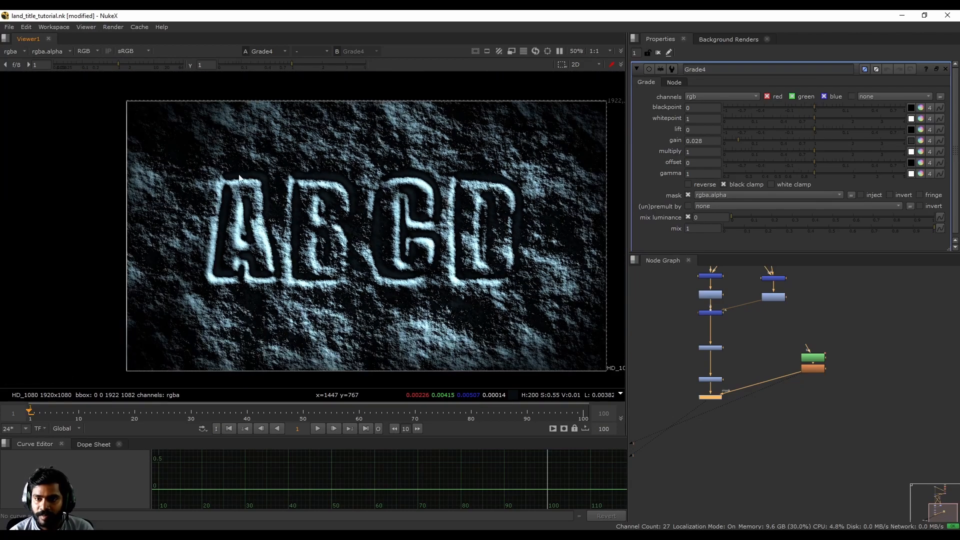
pyautogui.scroll(2, 245, 169)
pyautogui.scroll(4, 822, 360)
# Insert a Grade node between Clamp2 and Merge5.
pyautogui.moveTo(803, 383); pyautogui.dragTo(864, 384, button='middle')
pyautogui.moveTo(835, 397); pyautogui.dragTo(832, 384)
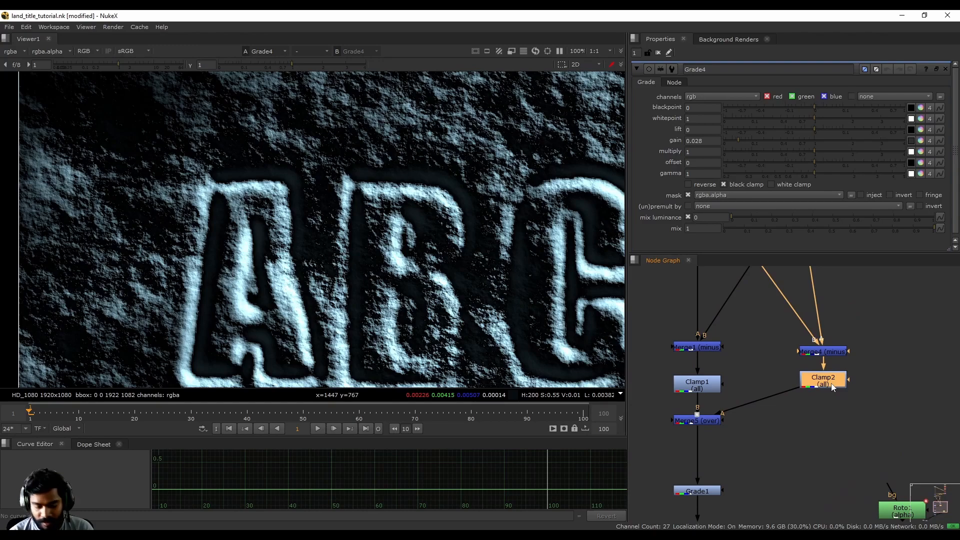
pyautogui.press('g')
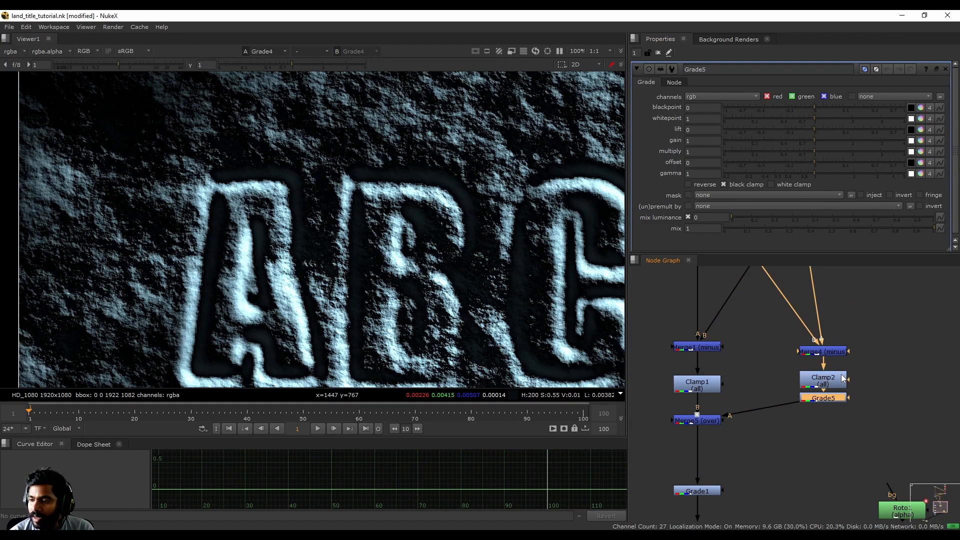
# Try a reddish gain tint on Grade5 with green and blue at 0.644, then weaken the tint to 1.246.
pyautogui.click(920, 142)
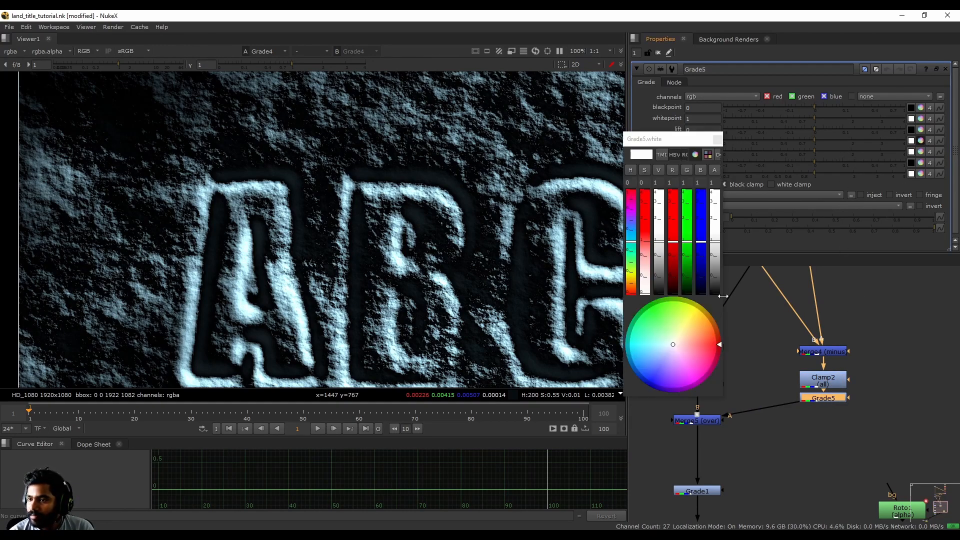
pyautogui.moveTo(644, 242); pyautogui.dragTo(676, 231)
pyautogui.scroll(5, 452, 202)
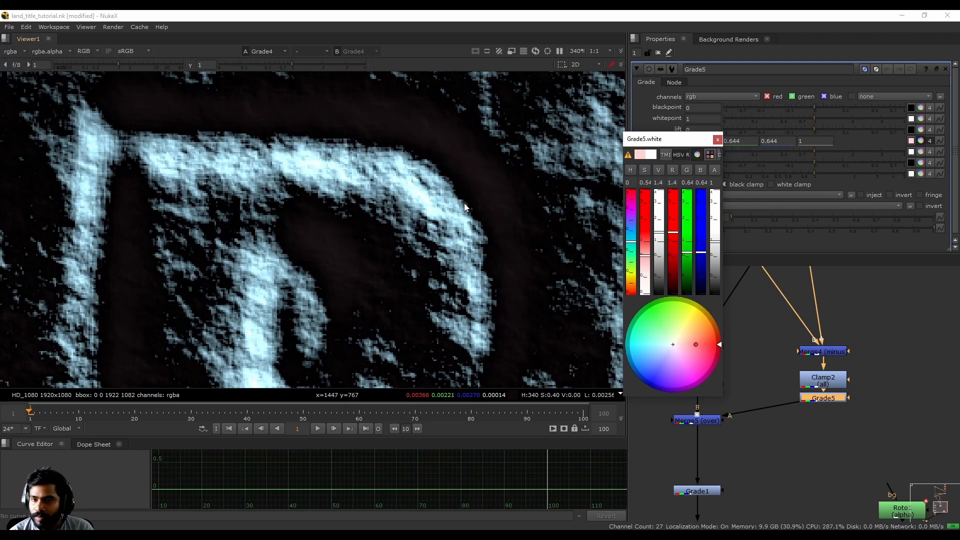
pyautogui.middleClick(500, 234)
pyautogui.scroll(4, 231, 172)
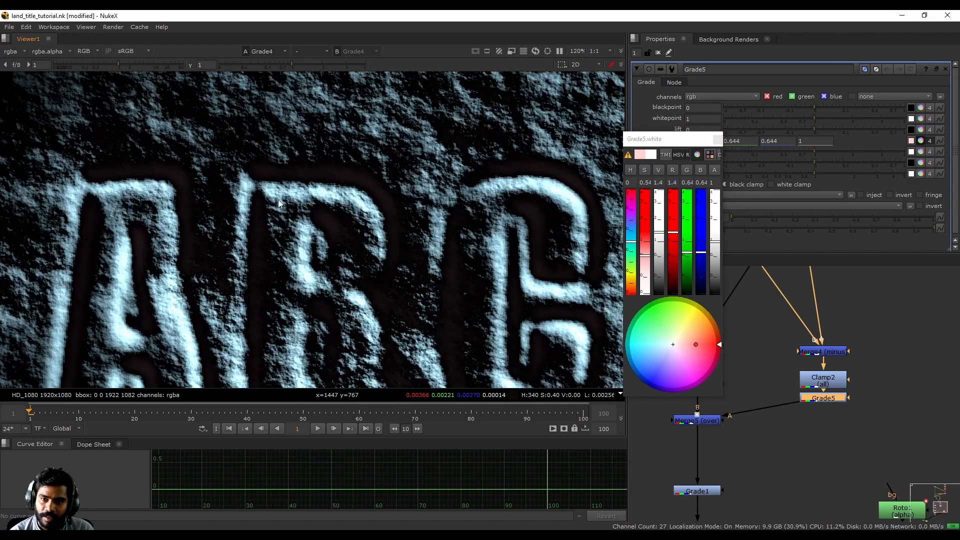
pyautogui.moveTo(655, 259); pyautogui.dragTo(648, 283)
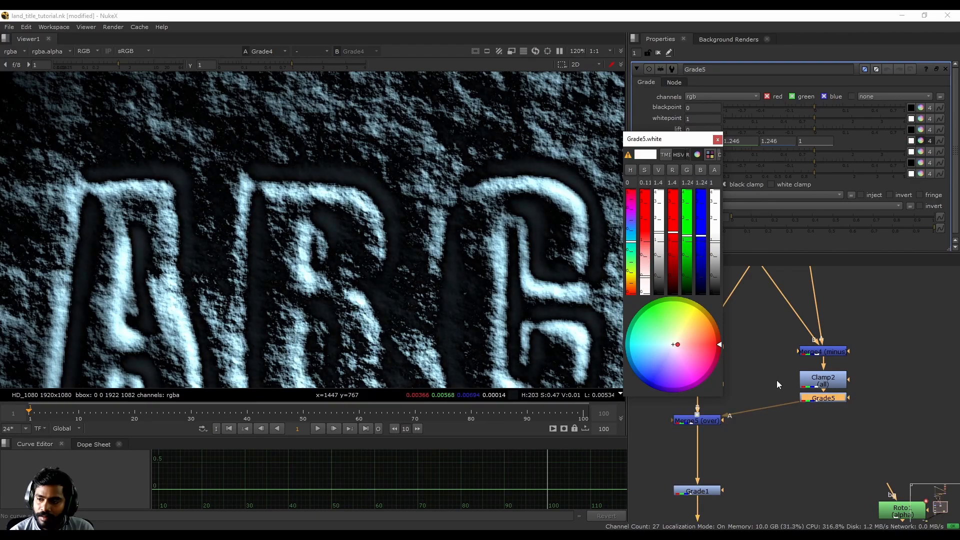
# Tint Grade5's gain blue, with red 0.7344, green 0.737856 and blue 1.08, and inspect the letter edges.
pyautogui.click(817, 398)
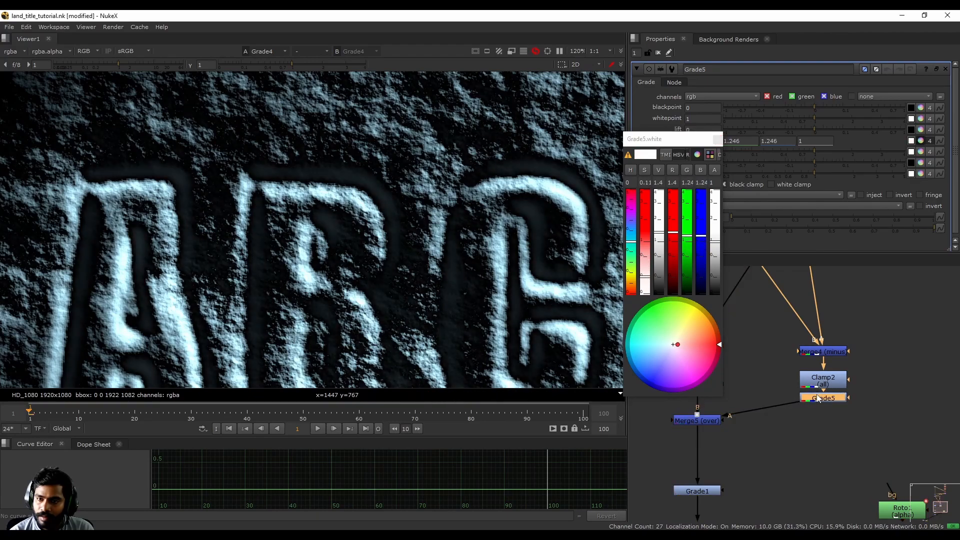
pyautogui.moveTo(660, 234); pyautogui.dragTo(629, 225)
pyautogui.press('f')
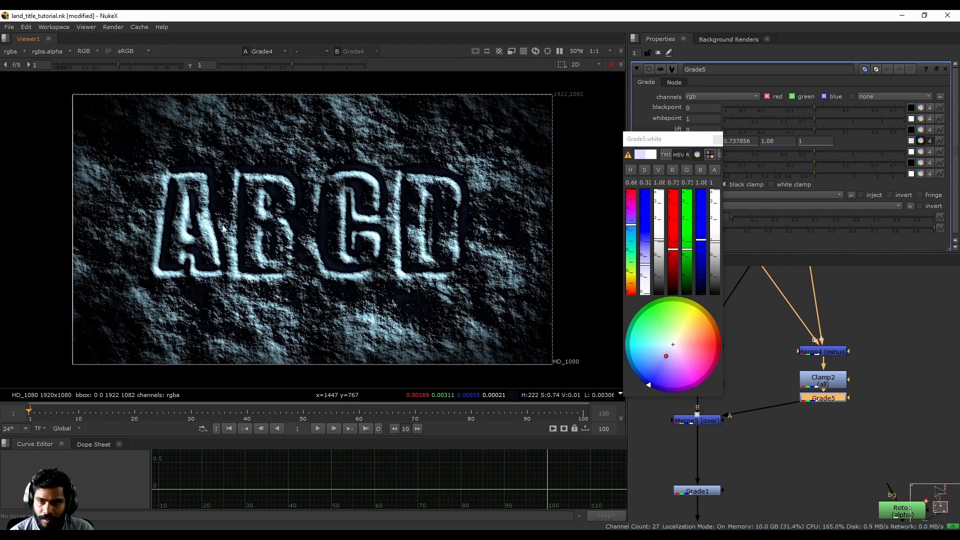
pyautogui.scroll(3, 231, 230)
pyautogui.scroll(10, 435, 118)
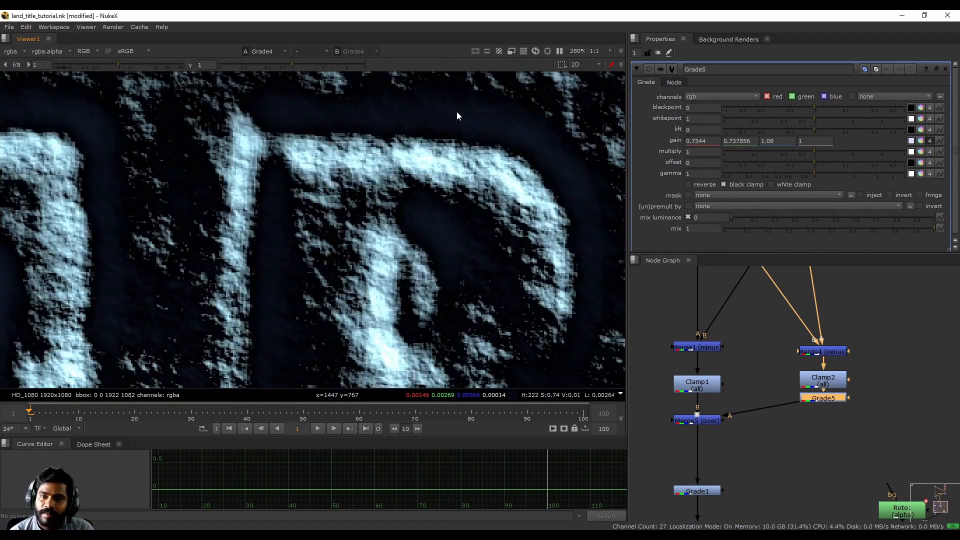
# Toggle Grade5 to compare the blue tint around the letters, leaving it enabled, and examine the whole title.
pyautogui.press('d')
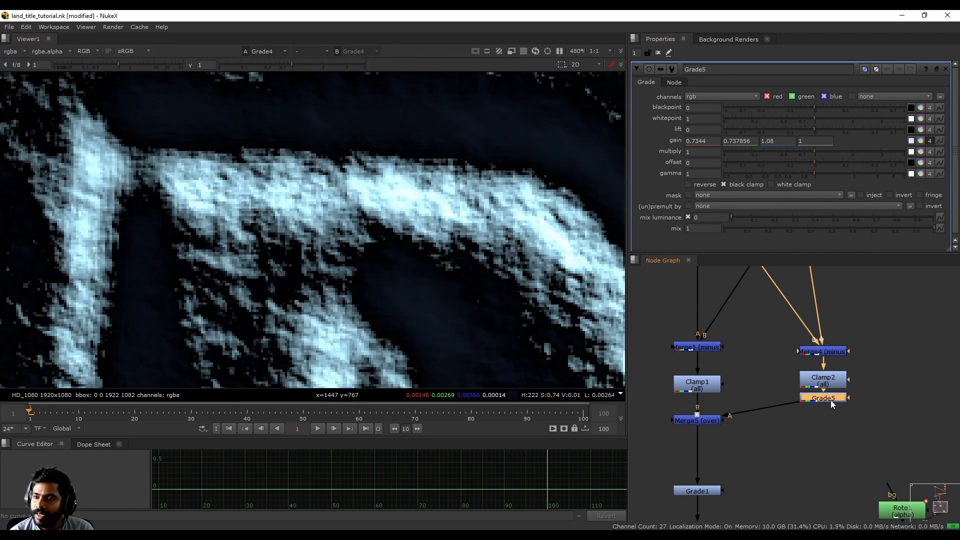
pyautogui.press('f')
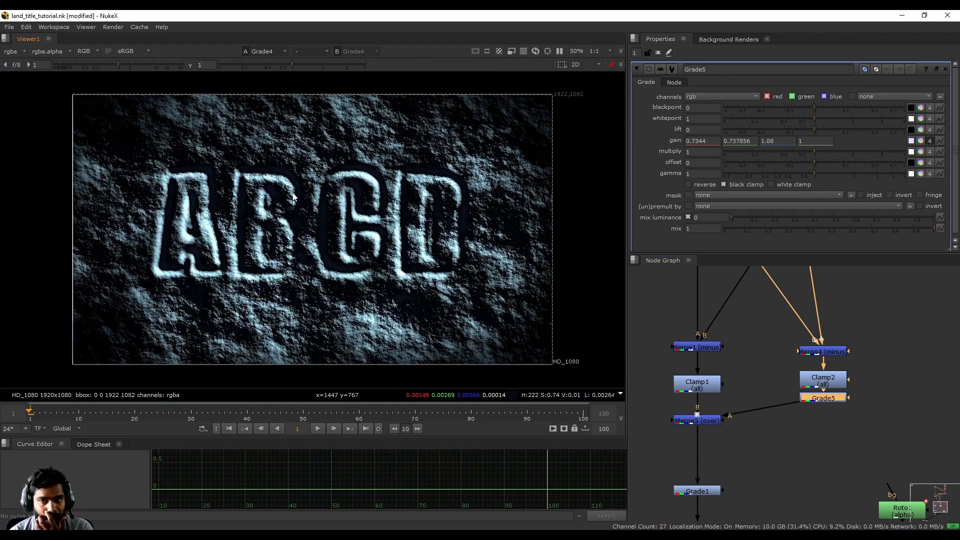
pyautogui.moveTo(337, 256); pyautogui.dragTo(408, 228, button='middle')
pyautogui.scroll(-2, 414, 206)
pyautogui.scroll(2, 414, 206)
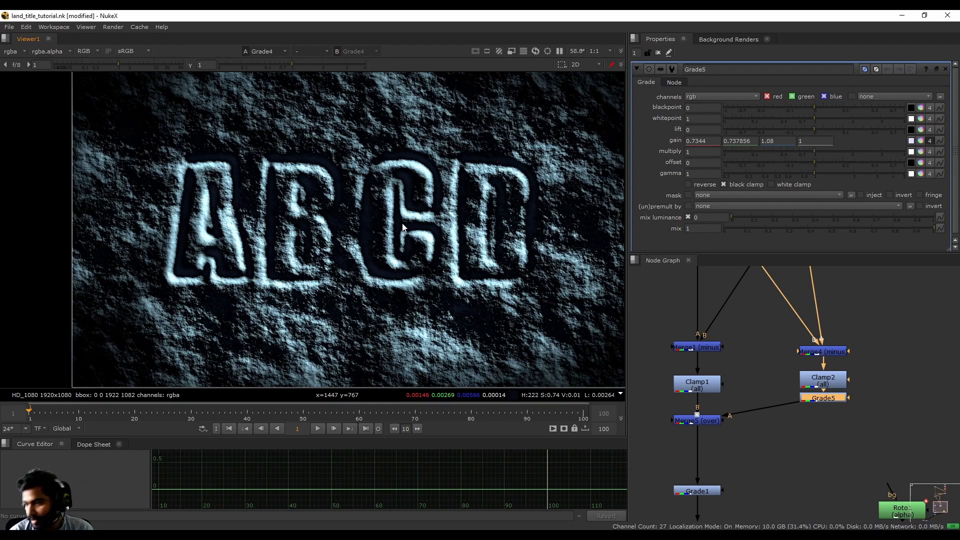
# Review the node tree from Grade4 and its Blur2 mask back up to Noise1 and the text branch.
pyautogui.scroll(-5, 814, 394)
pyautogui.moveTo(790, 390); pyautogui.dragTo(771, 346, button='middle')
pyautogui.scroll(5, 784, 379)
pyautogui.scroll(-1, 784, 379)
pyautogui.moveTo(806, 322); pyautogui.dragTo(805, 352, button='middle')
pyautogui.click(750, 370)
pyautogui.scroll(2, 752, 360)
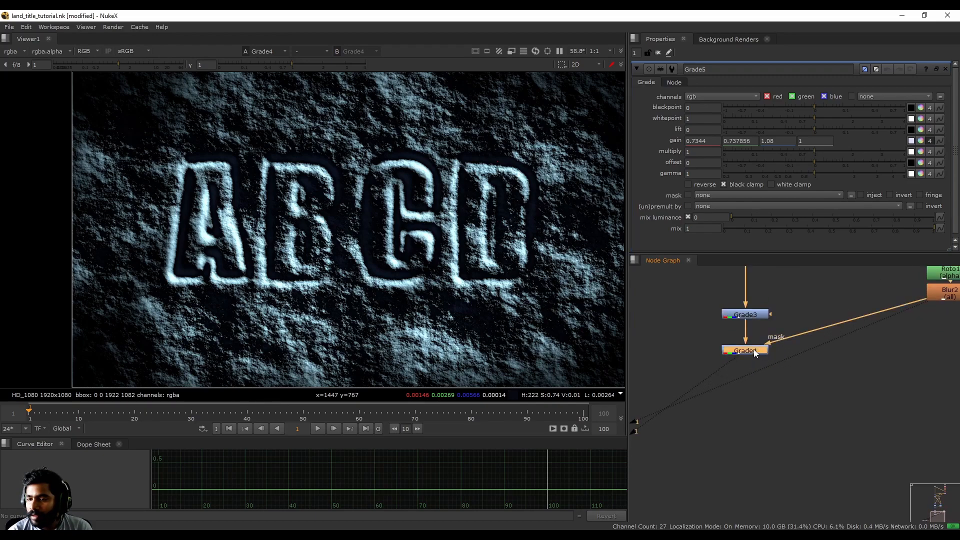
pyautogui.scroll(-2, 383, 262)
pyautogui.scroll(-4, 785, 382)
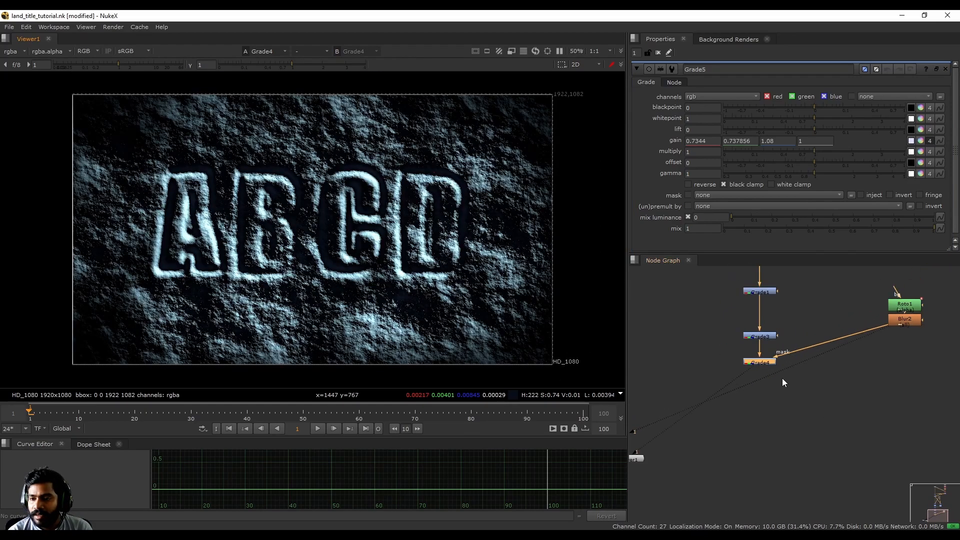
pyautogui.moveTo(633, 433); pyautogui.dragTo(922, 465)
pyautogui.moveTo(644, 391); pyautogui.dragTo(760, 480)
pyautogui.scroll(-4, 742, 431)
pyautogui.moveTo(789, 303); pyautogui.dragTo(791, 386, button='middle')
pyautogui.scroll(3, 788, 350)
pyautogui.moveTo(739, 304); pyautogui.dragTo(745, 325, button='middle')
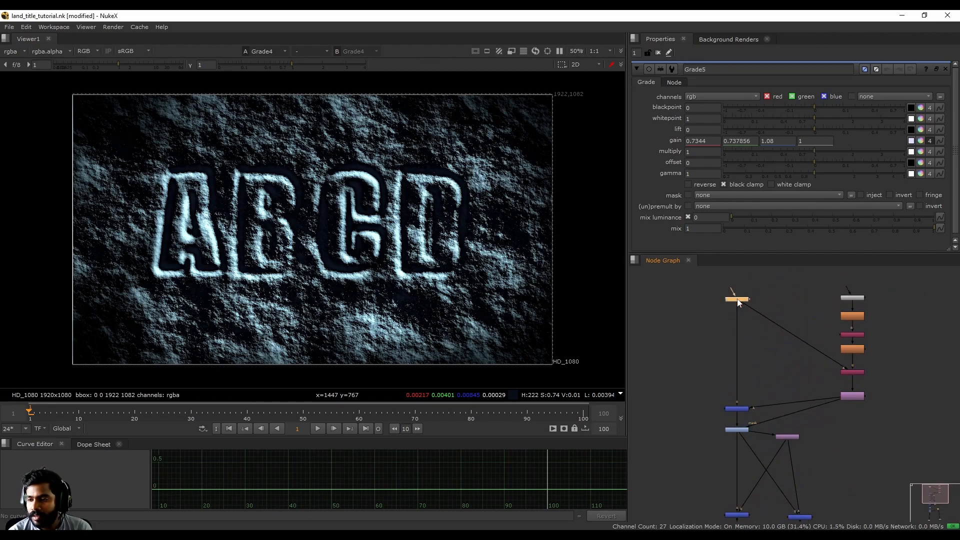
pyautogui.scroll(5, 763, 375)
pyautogui.moveTo(775, 359); pyautogui.dragTo(772, 384, button='middle')
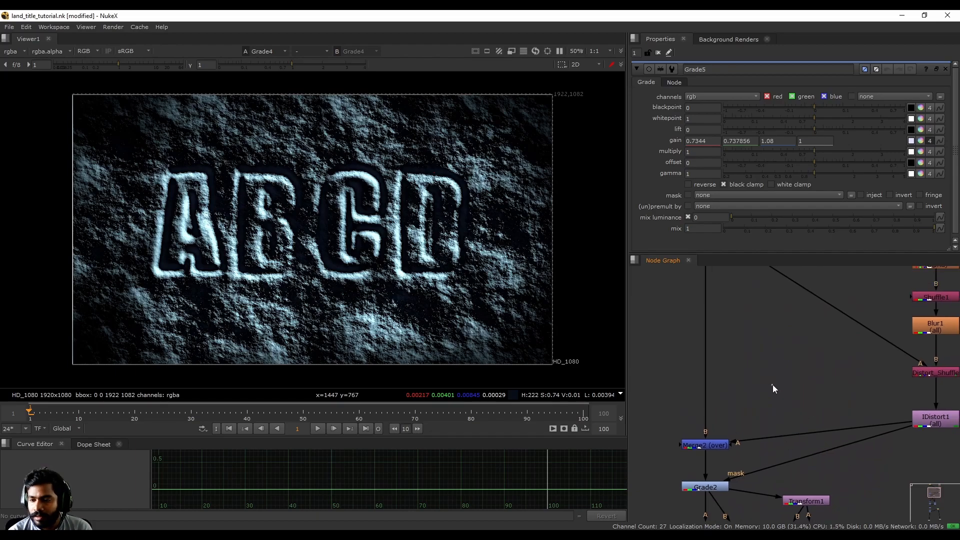
# Save the script.
pyautogui.moveTo(711, 342); pyautogui.dragTo(754, 378)
pyautogui.hotkey('ctrl', 's')
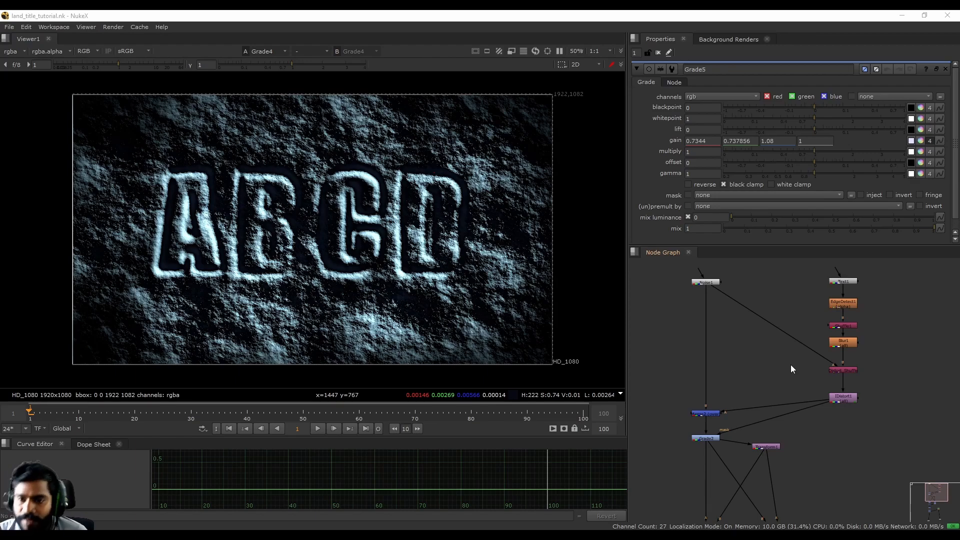
# Open Noise1's transform settings and show its output in the viewer.
pyautogui.scroll(3, 727, 311)
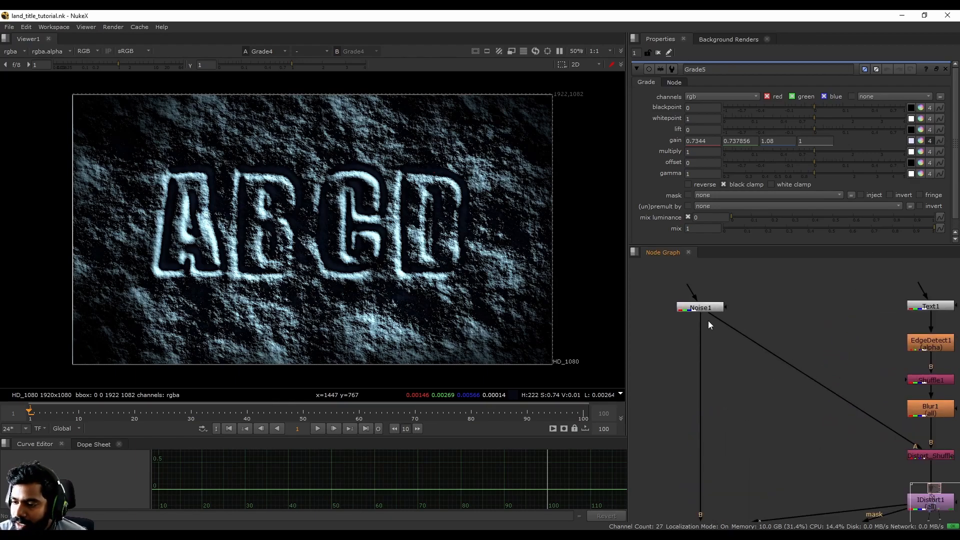
pyautogui.doubleClick(705, 311)
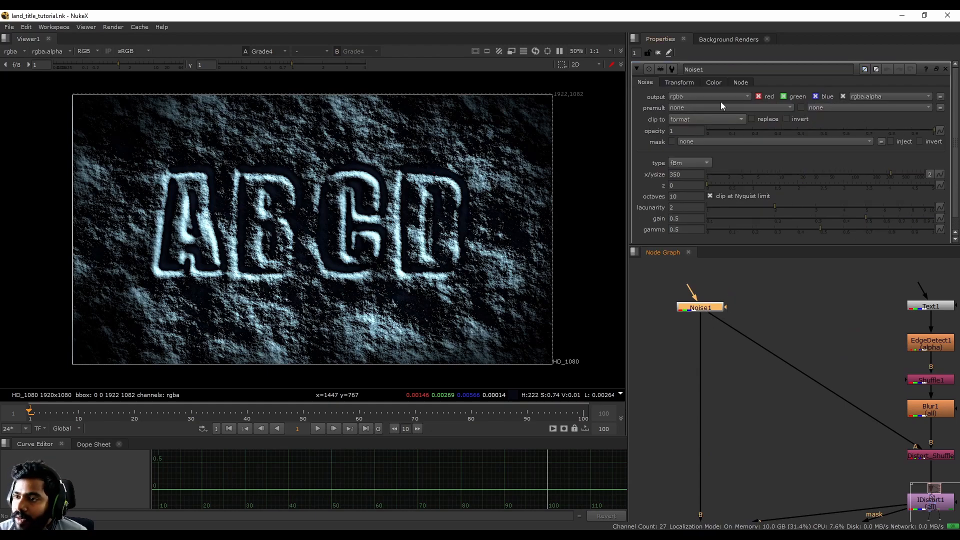
pyautogui.click(678, 82)
pyautogui.press('1')
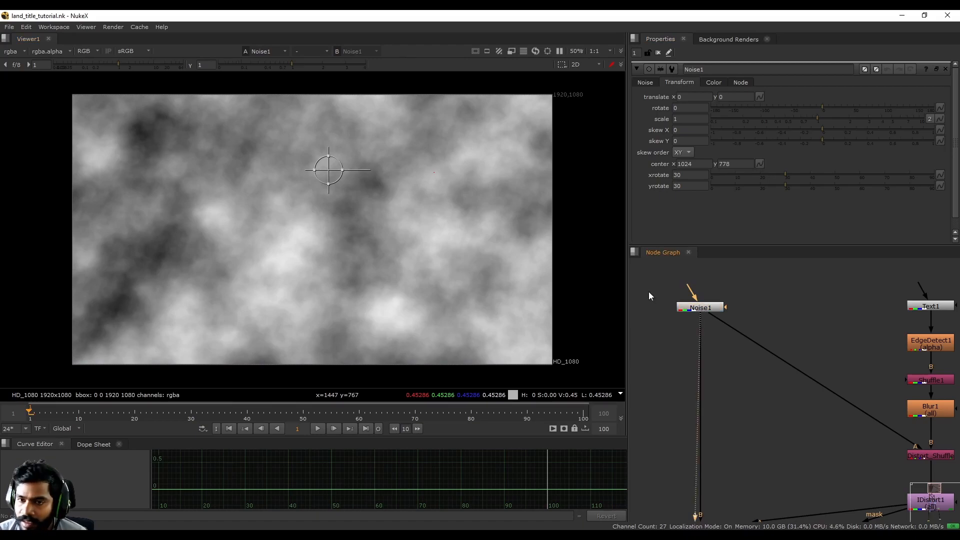
# Try moving the Noise1 pattern to translate x 336, y 90, and then to x 222, y -28.
pyautogui.moveTo(328, 170); pyautogui.dragTo(412, 148)
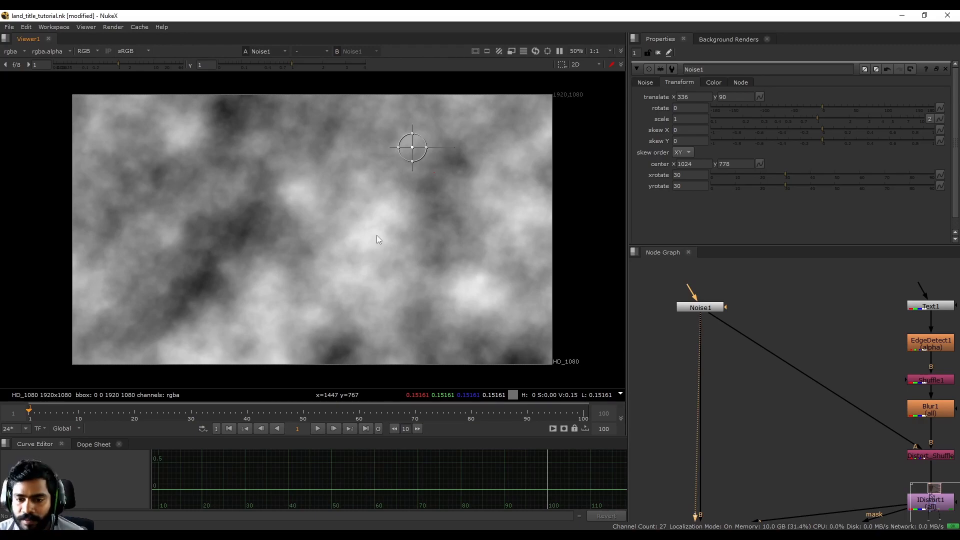
pyautogui.moveTo(412, 148); pyautogui.dragTo(384, 177)
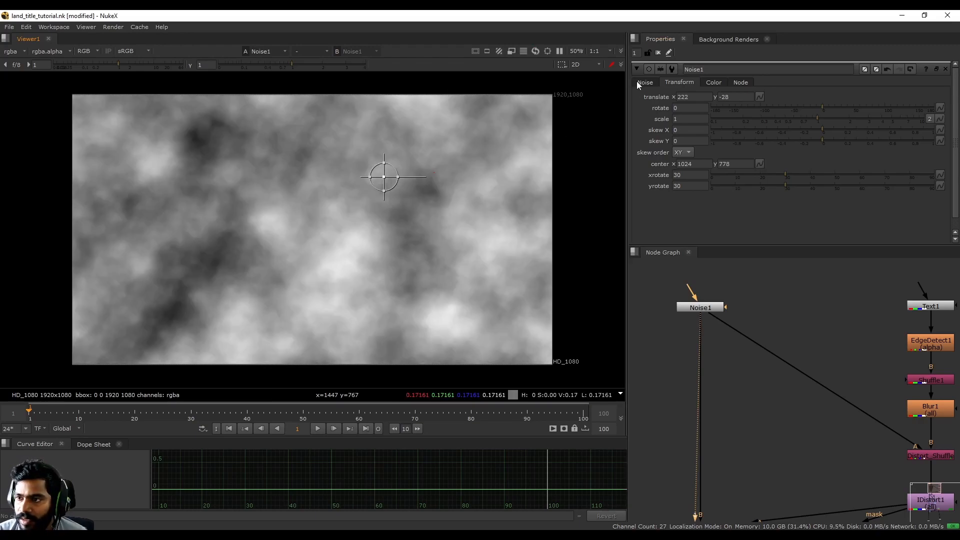
pyautogui.click(644, 83)
pyautogui.click(680, 82)
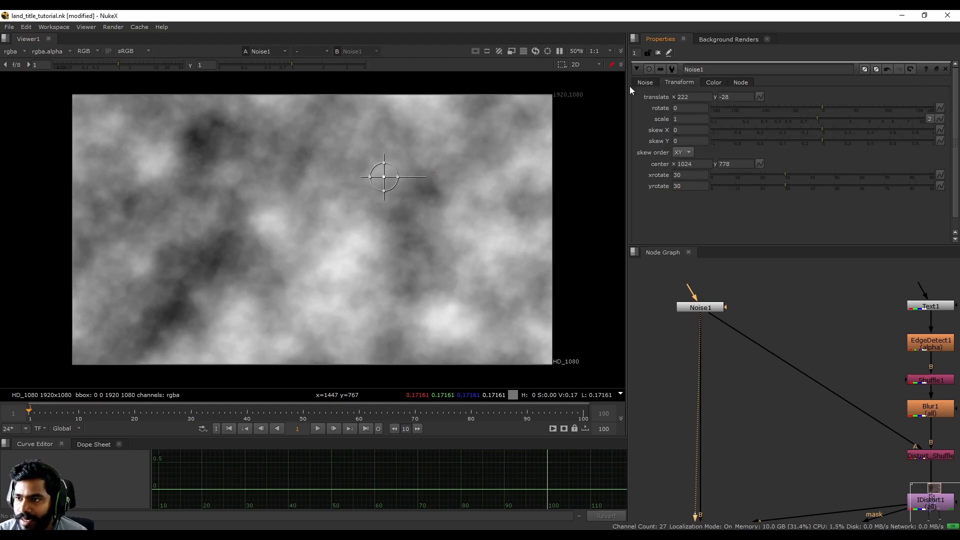
# Move the Noise1 pattern to translate x 332, y 142, and then bring it to x 138, y 110.
pyautogui.moveTo(383, 177); pyautogui.dragTo(411, 134)
pyautogui.scroll(-4, 754, 313)
pyautogui.scroll(3, 756, 371)
pyautogui.moveTo(738, 388); pyautogui.dragTo(748, 448, button='middle')
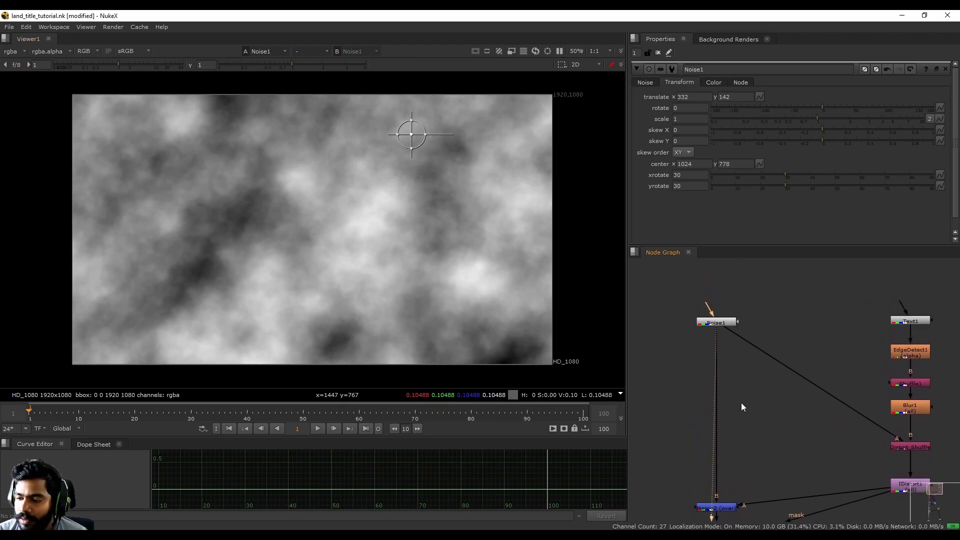
pyautogui.moveTo(411, 134); pyautogui.dragTo(362, 142)
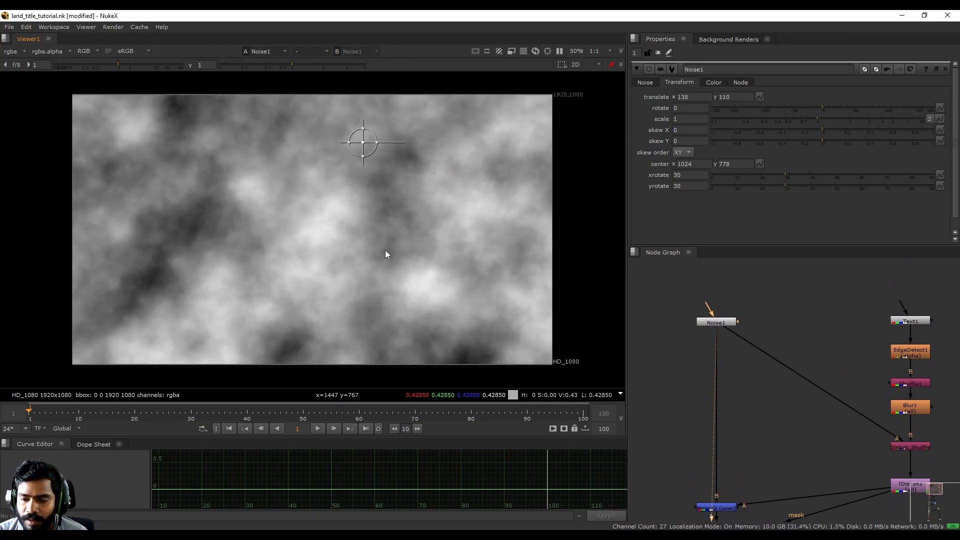
# Reset the Noise1 pattern's translate to x 0, y 0 and examine its center x value.
pyautogui.scroll(-1, 384, 253)
pyautogui.moveTo(367, 239); pyautogui.dragTo(336, 259, button='middle')
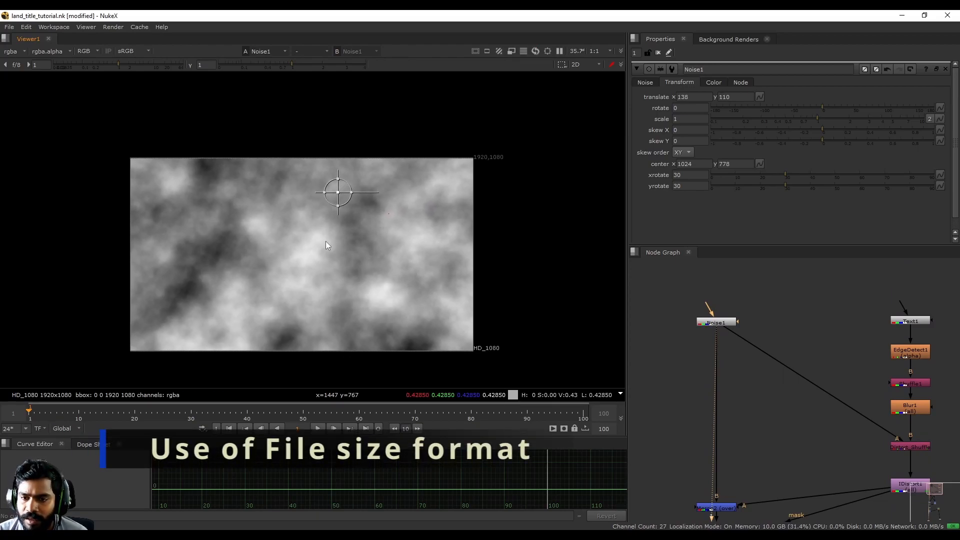
pyautogui.moveTo(370, 208); pyautogui.dragTo(382, 229, button='middle')
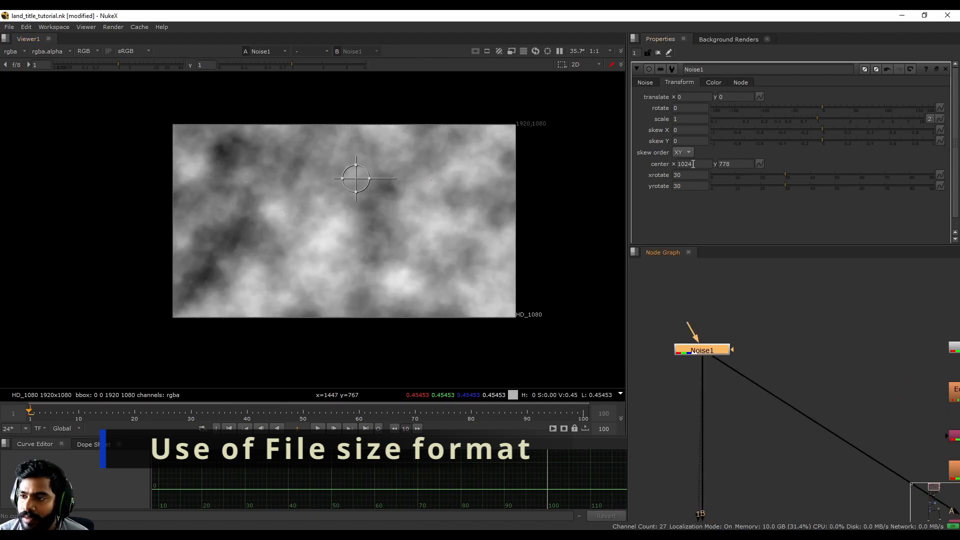
pyautogui.moveTo(692, 164); pyautogui.dragTo(647, 169)
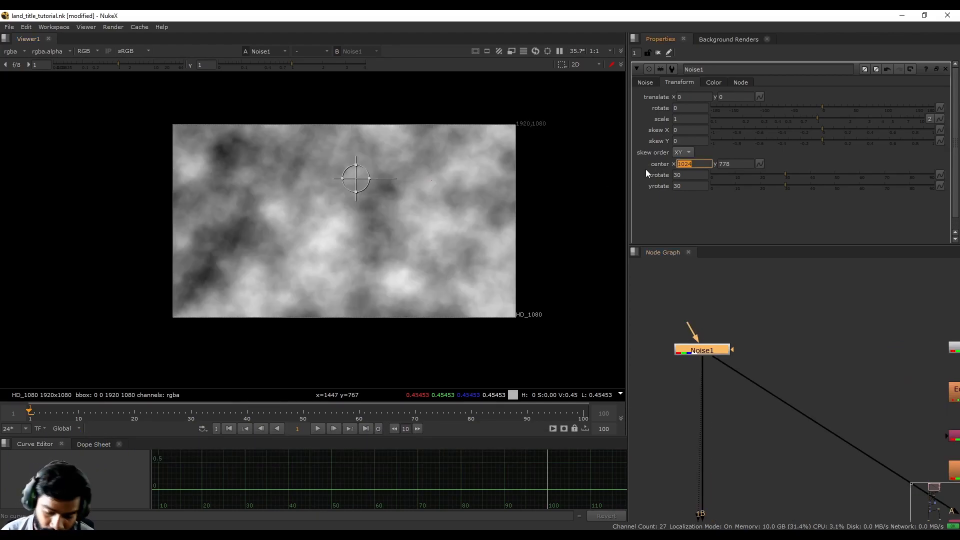
pyautogui.click(705, 163)
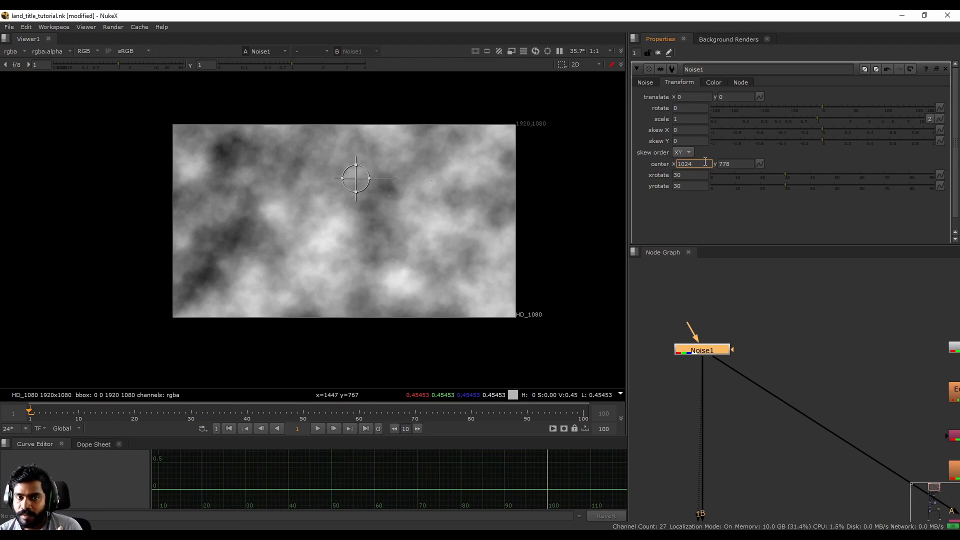
# Divide 1920 by 2 in Calculator and set Noise1's center x to 960.
pyautogui.press('super')
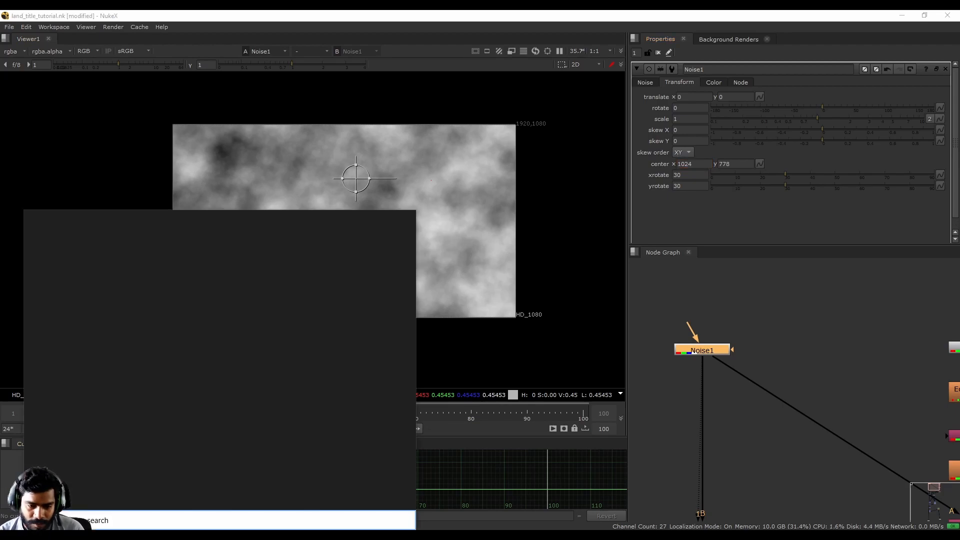
pyautogui.write('cal')
pyautogui.click(97, 257)
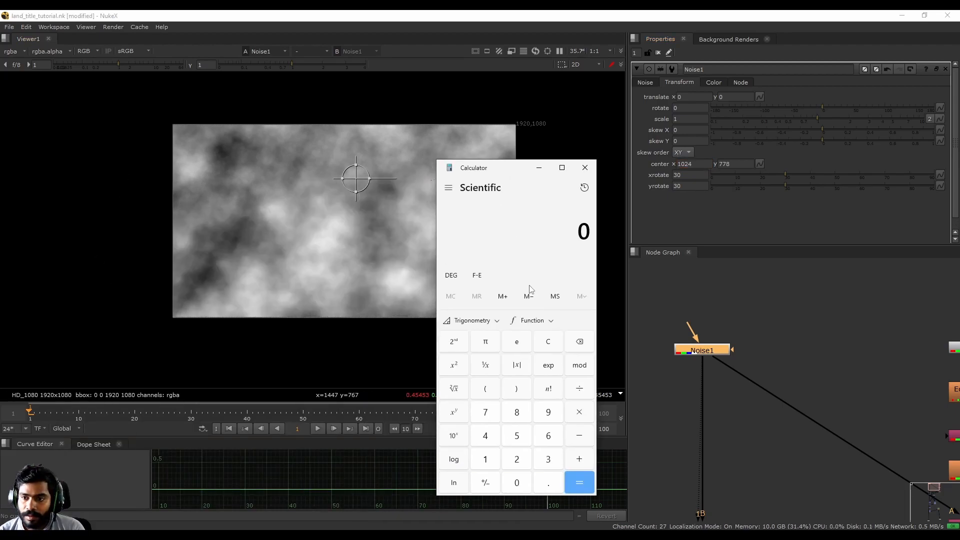
pyautogui.write('1,920/')
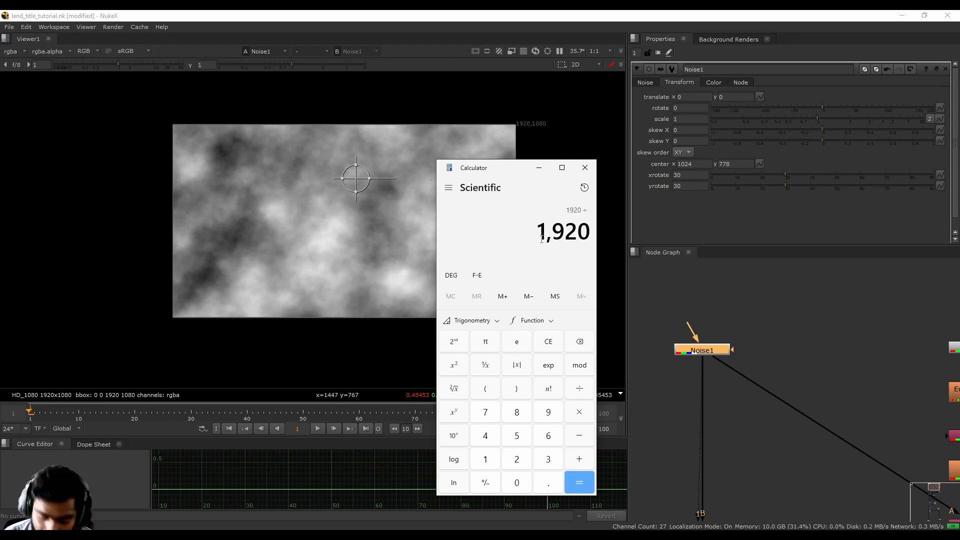
pyautogui.write('2')
pyautogui.press('Return')
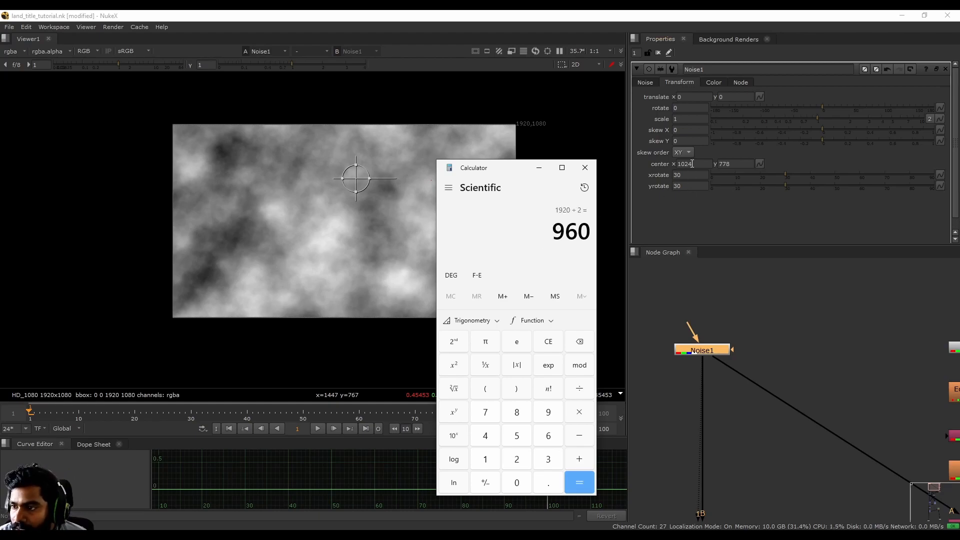
pyautogui.doubleClick(707, 164)
pyautogui.write('960')
pyautogui.press('Return')
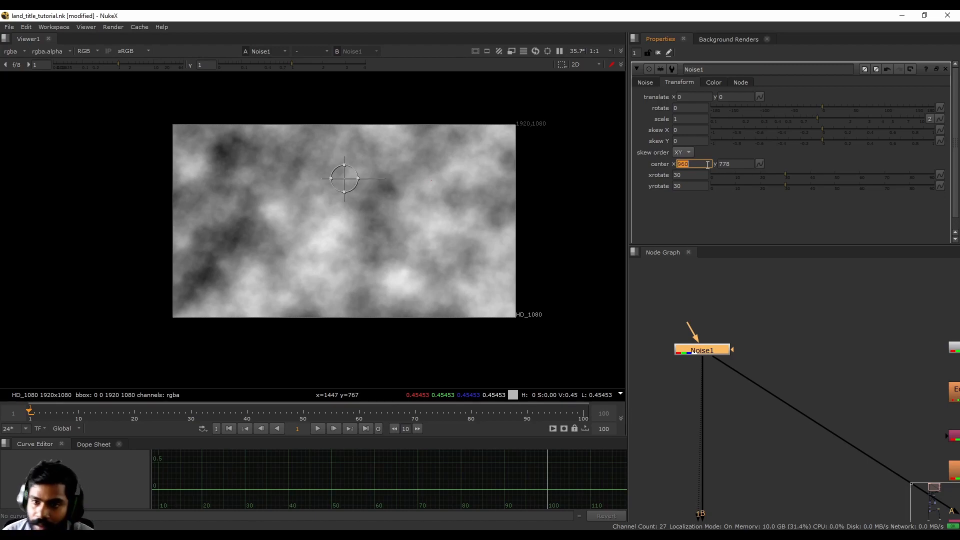
pyautogui.click(806, 356)
# Divide 1080 by 2 in Calculator and set Noise1's center y to 540.
pyautogui.hotkey('alt', 'Tab')
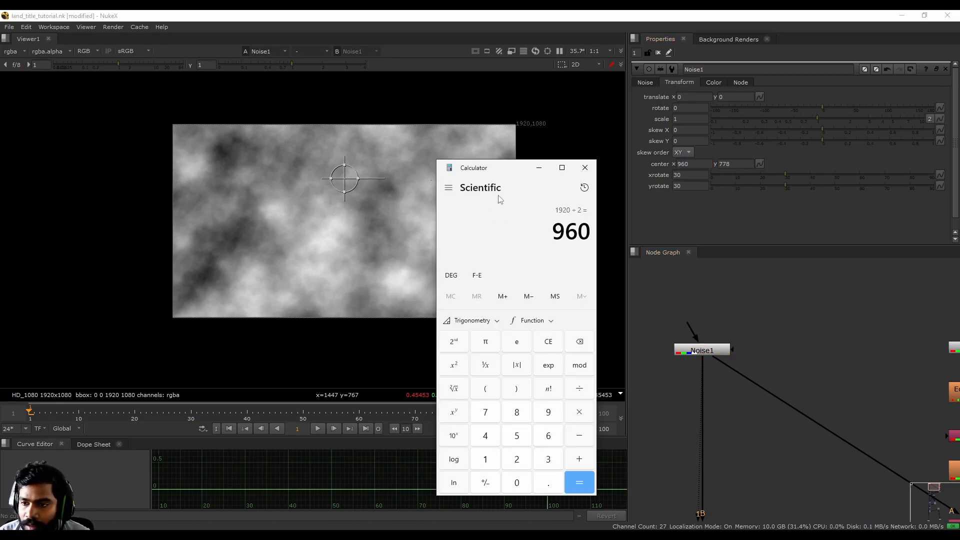
pyautogui.click(546, 341)
pyautogui.write('1080/2')
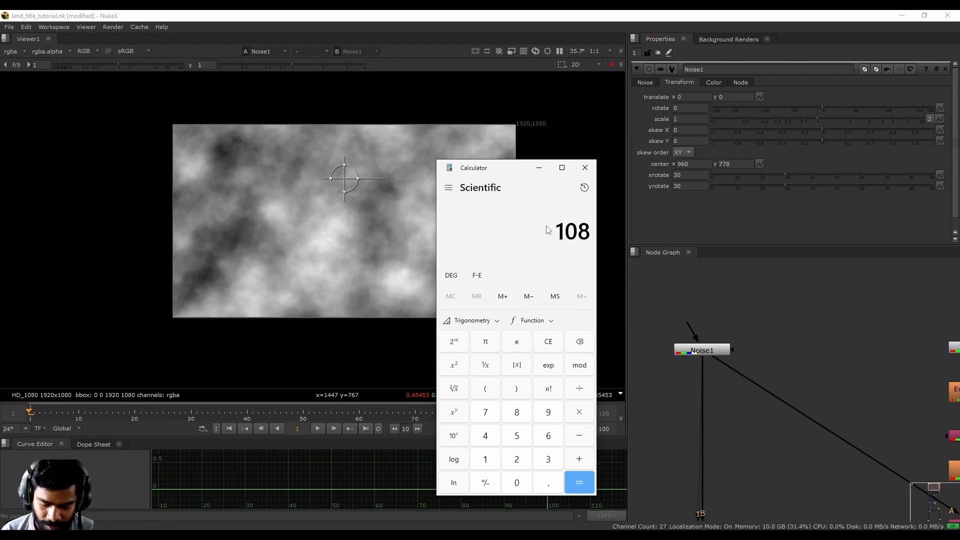
pyautogui.press('Return')
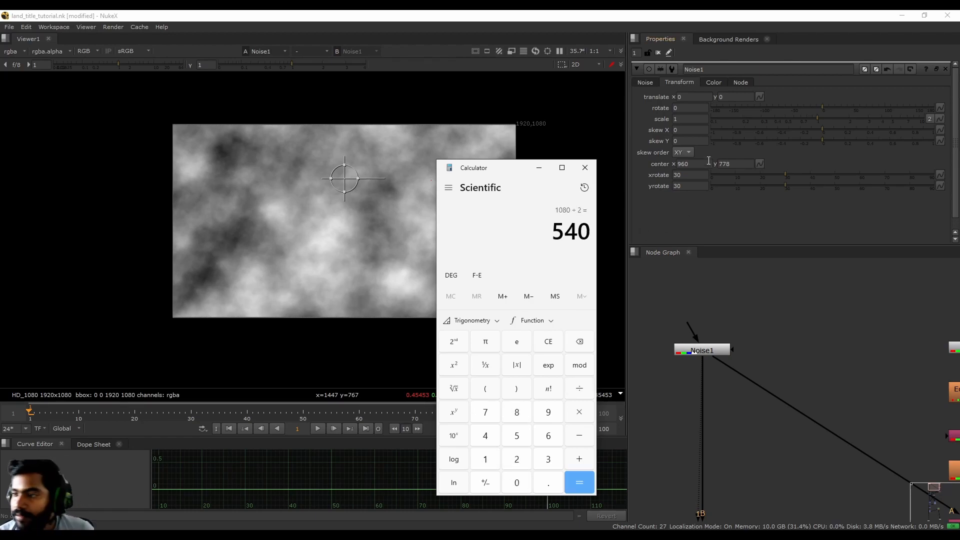
pyautogui.click(748, 173)
pyautogui.click(744, 164)
pyautogui.write('540')
pyautogui.press('Return')
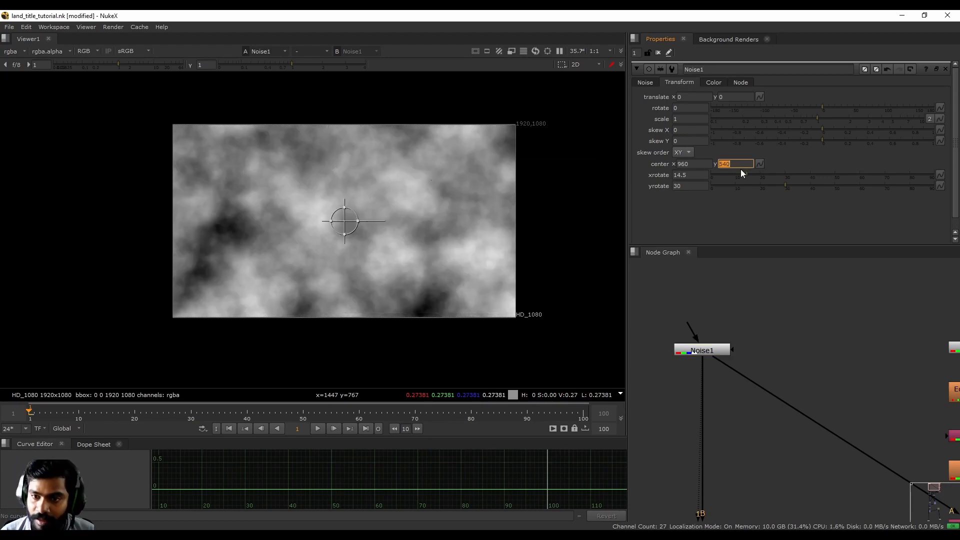
# Save the script and look through the full size format options in the project settings without changing the format.
pyautogui.moveTo(725, 321); pyautogui.dragTo(682, 342, button='middle')
pyautogui.click(754, 311)
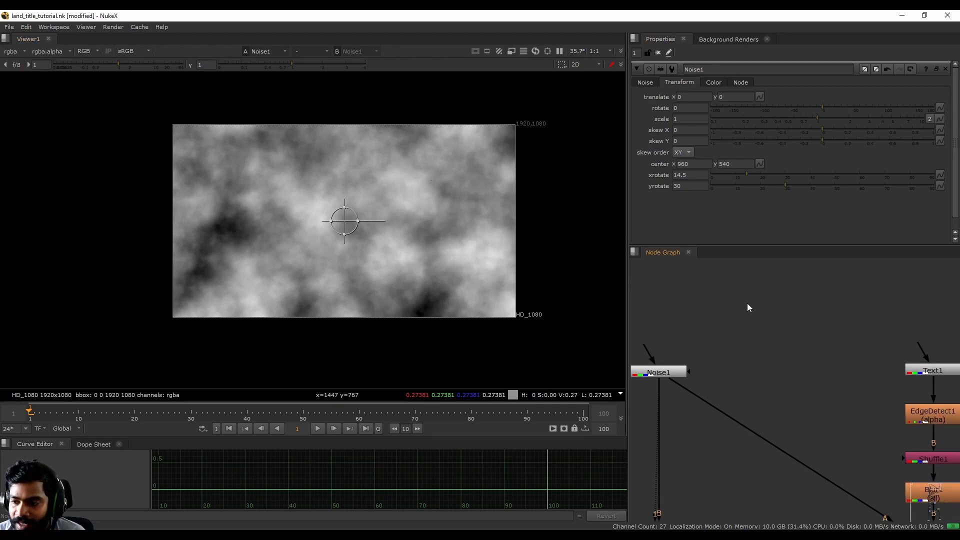
pyautogui.press('s')
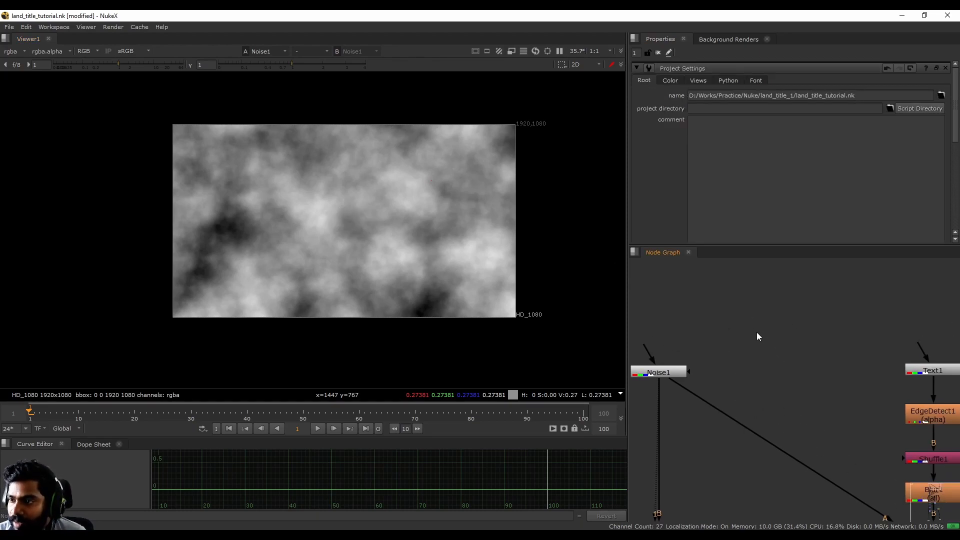
pyautogui.scroll(-3, 724, 142)
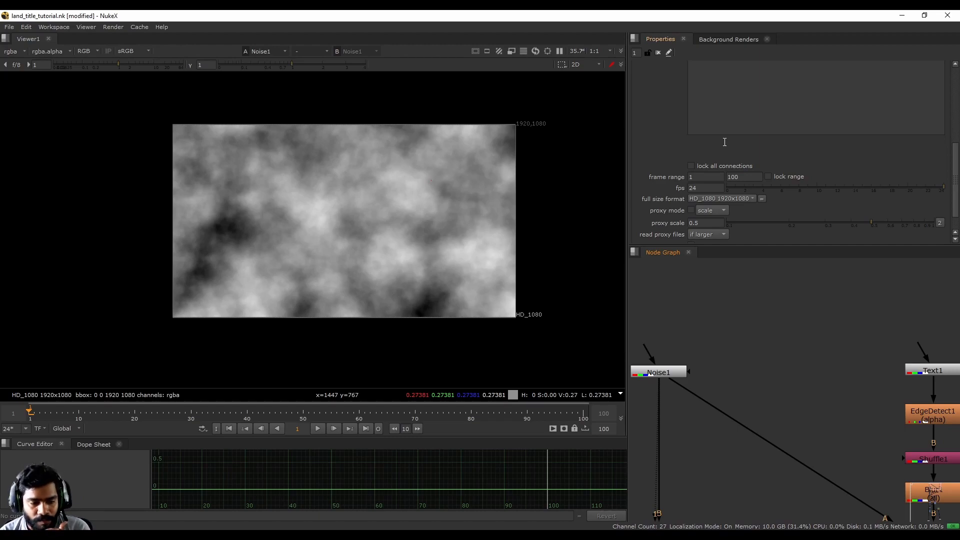
pyautogui.click(738, 196)
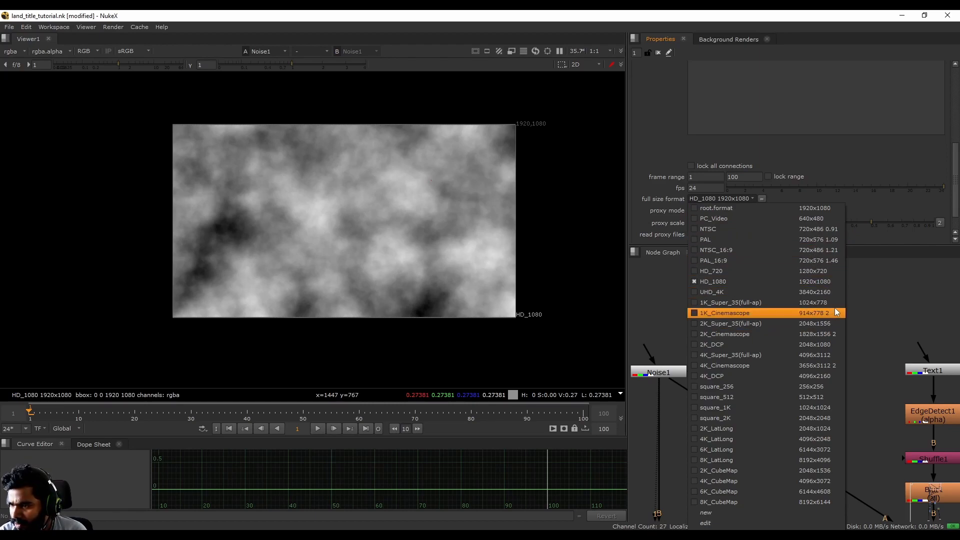
pyautogui.click(868, 298)
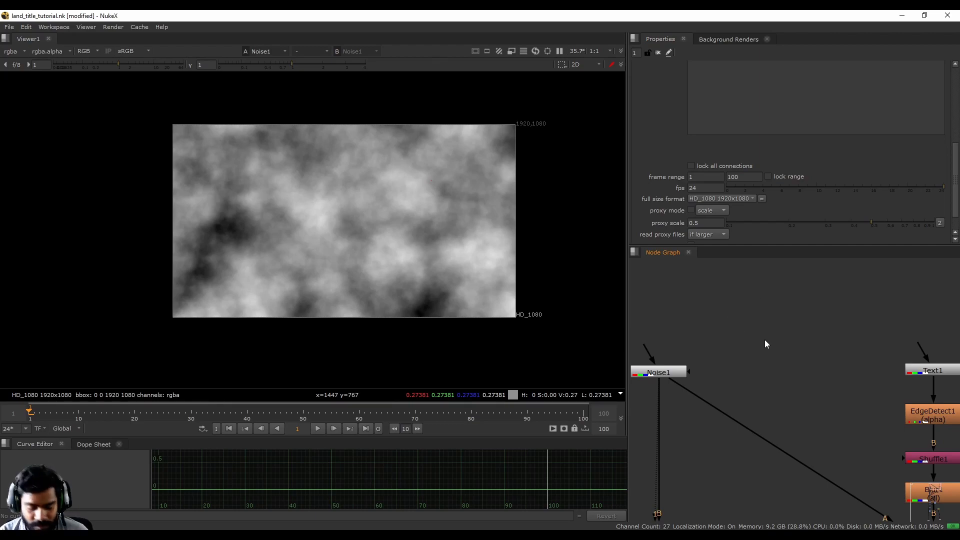
# Add a second Noise node above Noise1 and show its output in the viewer.
pyautogui.press('Tab')
pyautogui.write('nois')
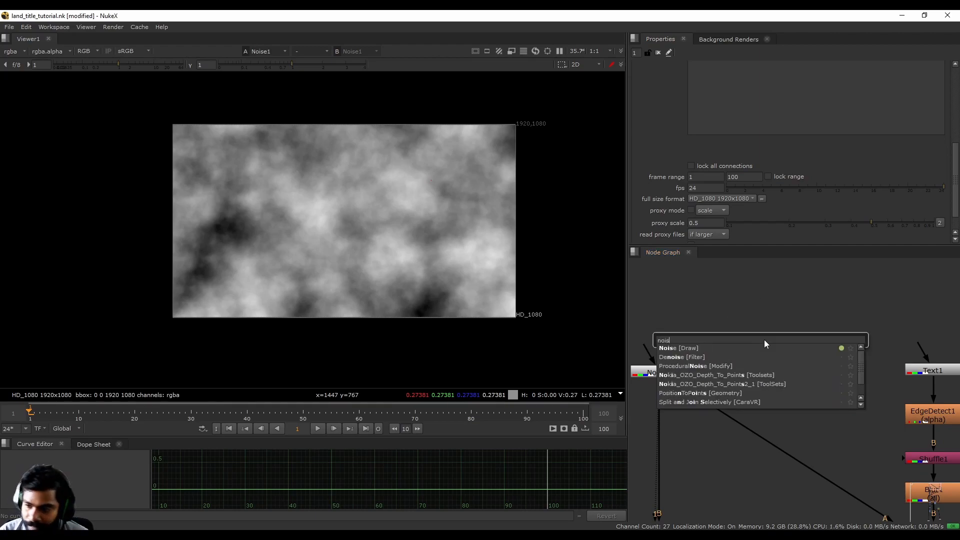
pyautogui.click(703, 347)
pyautogui.press('1')
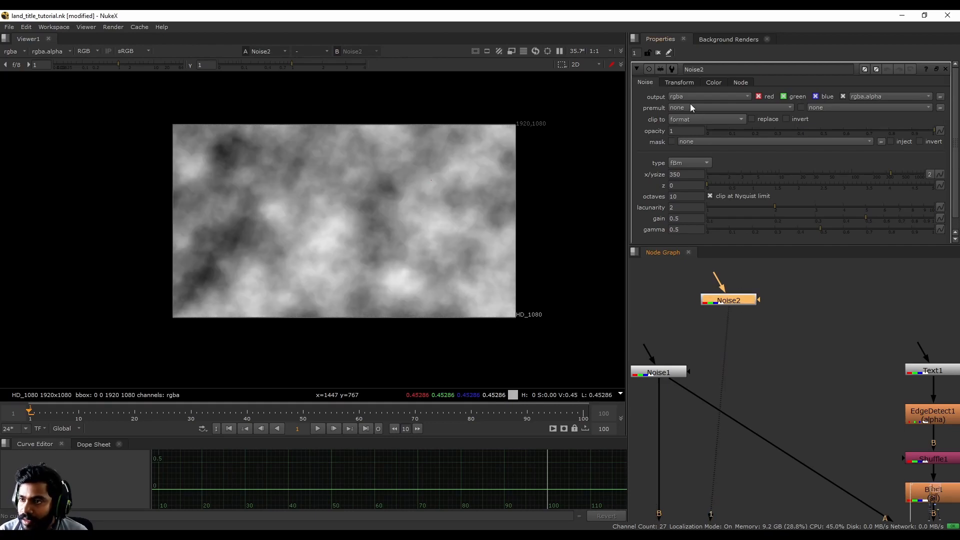
# Compare the center values in the transform settings of Noise2 and Noise1.
pyautogui.click(681, 83)
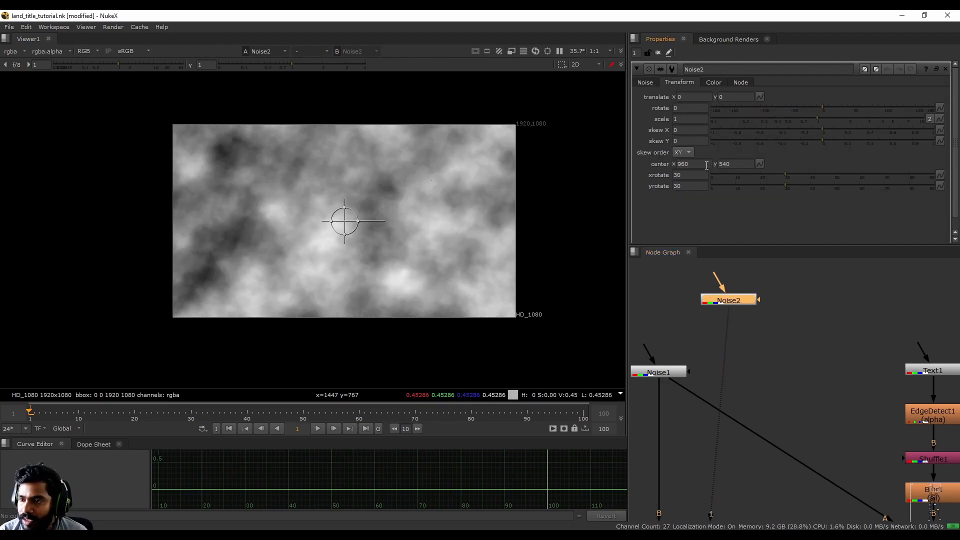
pyautogui.doubleClick(659, 372)
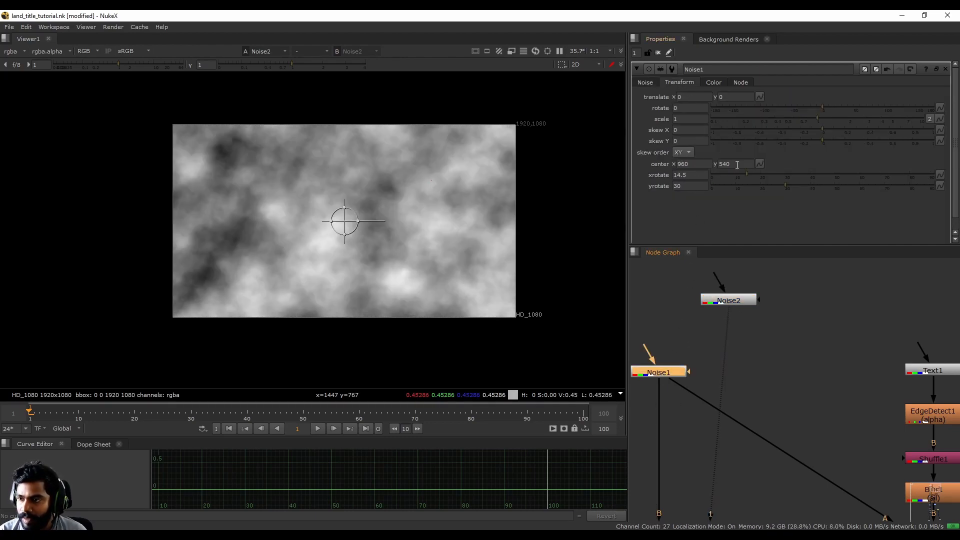
pyautogui.doubleClick(728, 299)
pyautogui.click(811, 313)
# Switch to the untitled NukeX script, add a Noise node and show its output in the viewer.
pyautogui.click(551, 537)
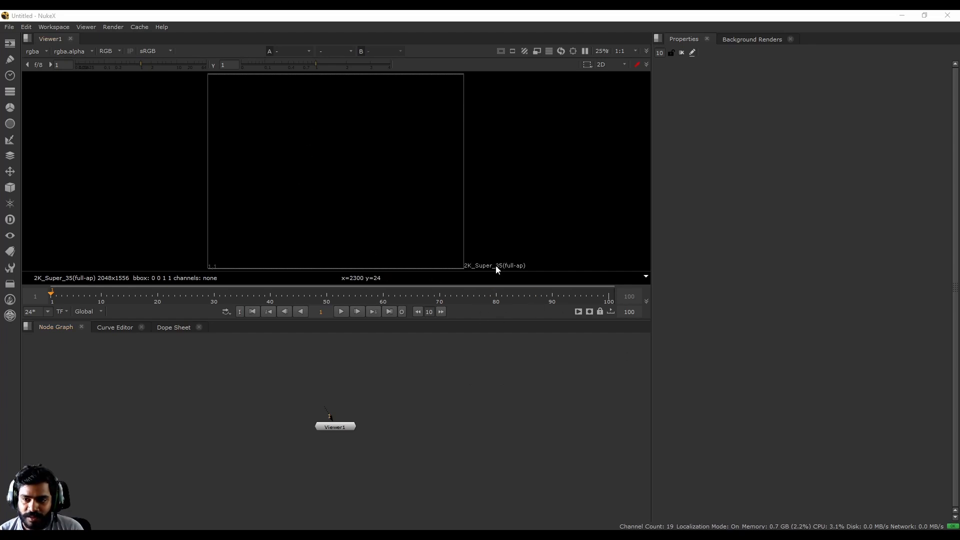
pyautogui.press('Tab')
pyautogui.write('noi')
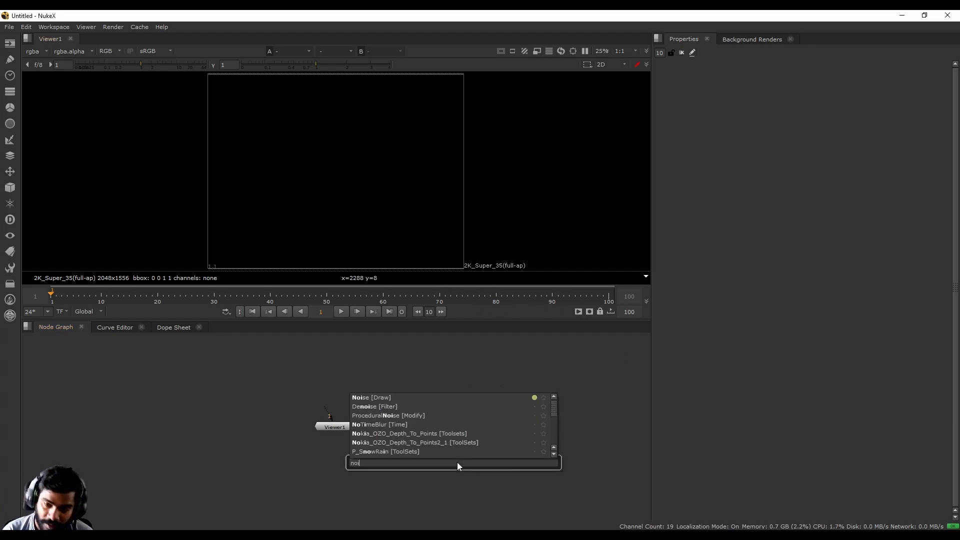
pyautogui.click(382, 399)
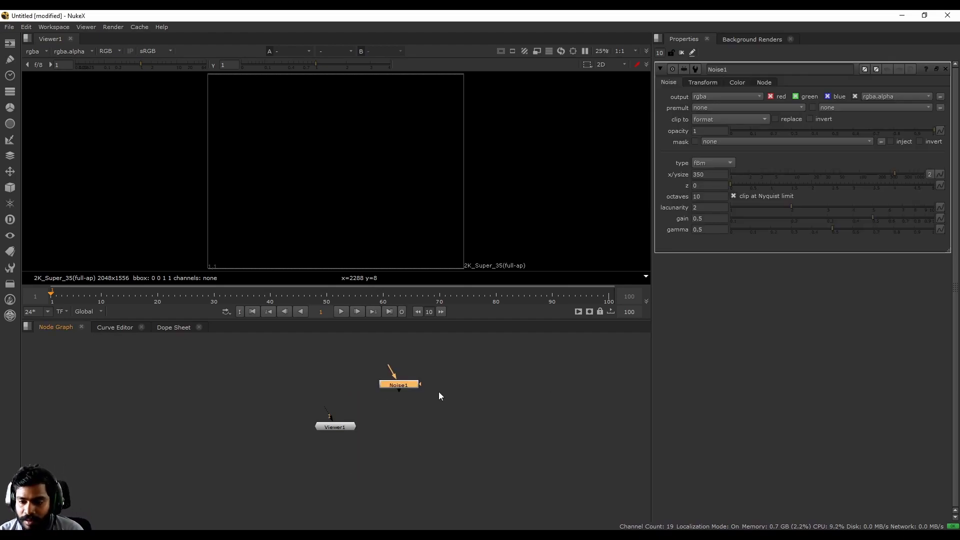
pyautogui.press('1')
pyautogui.scroll(-1, 437, 143)
pyautogui.scroll(2, 469, 99)
pyautogui.scroll(-1, 474, 124)
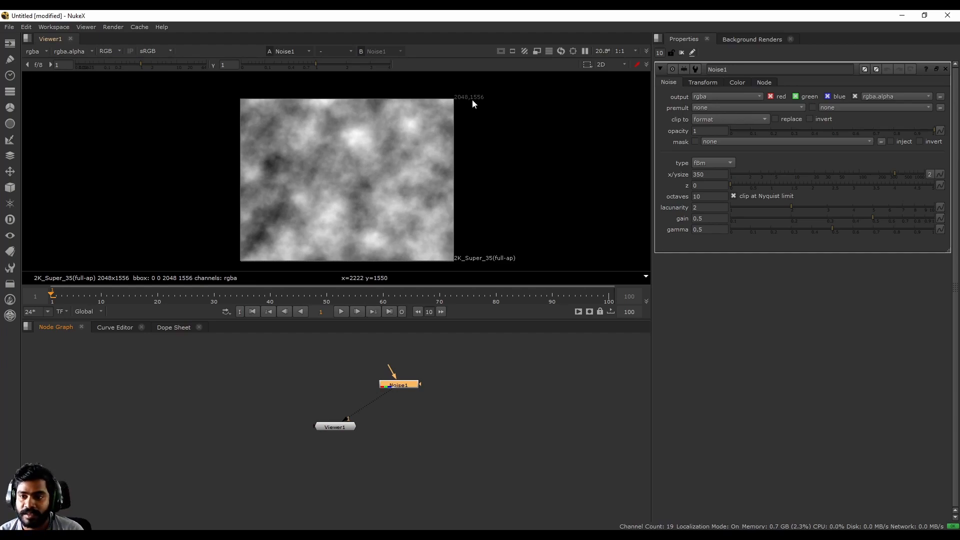
# Divide 2048 by 2 in Calculator and compare the result with the center x in Noise1's transform settings.
pyautogui.hotkey('alt', 'Tab')
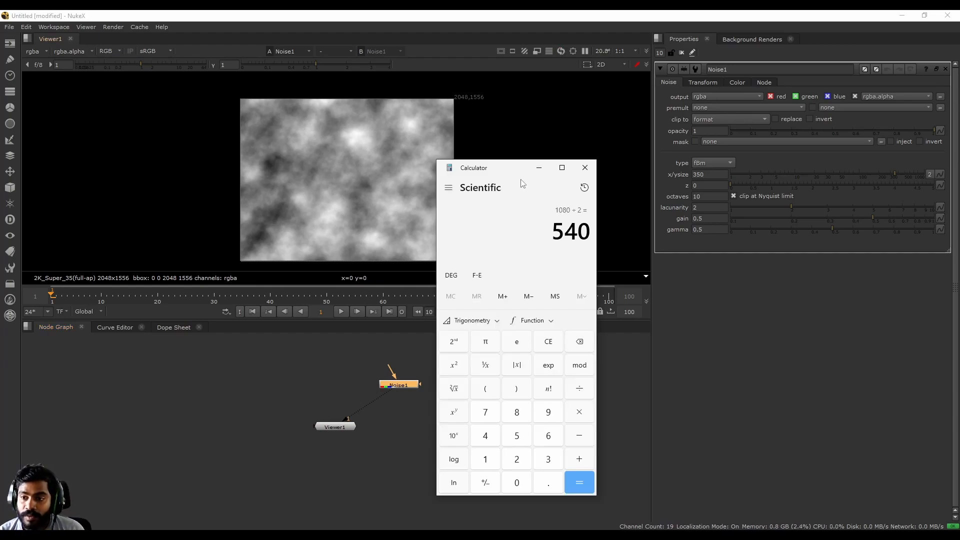
pyautogui.moveTo(519, 167); pyautogui.dragTo(677, 151)
pyautogui.press('Escape')
pyautogui.write('2048/2')
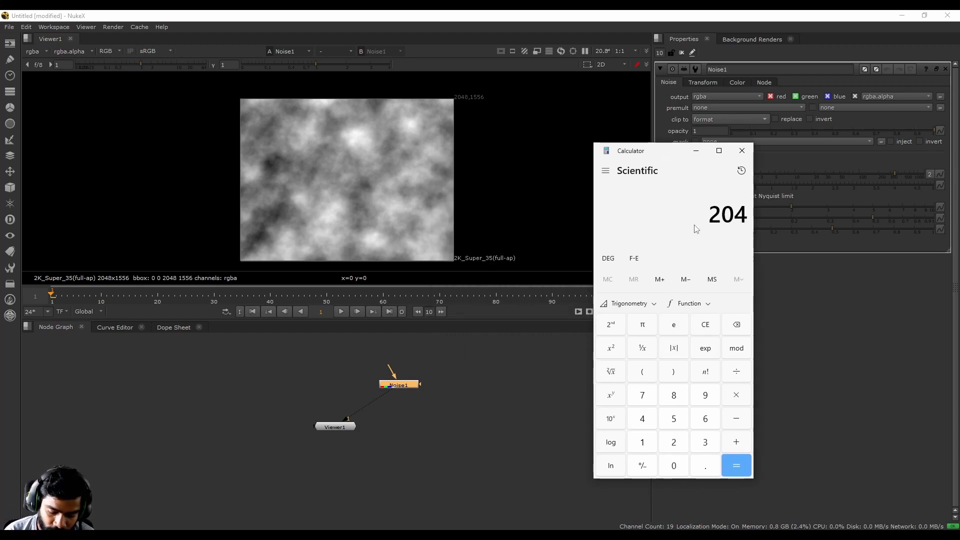
pyautogui.press('Return')
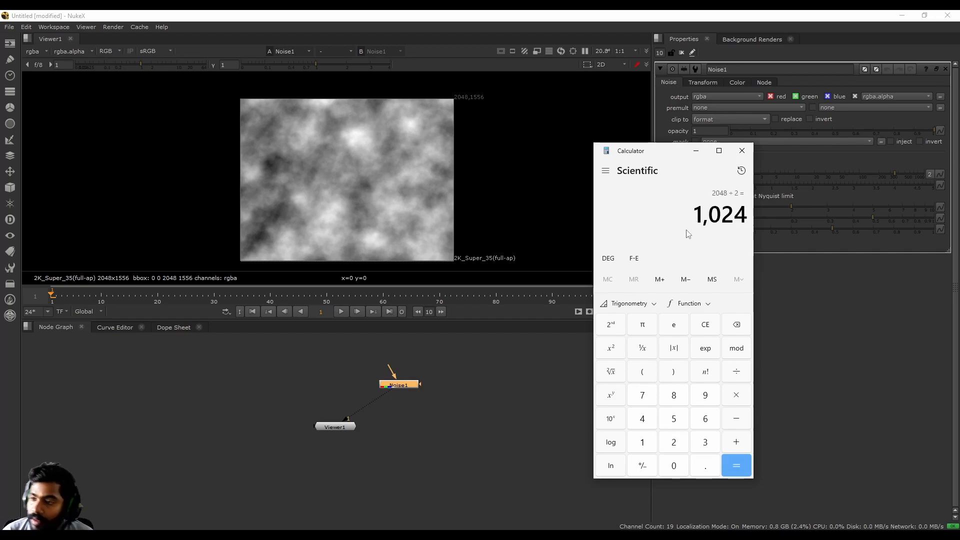
pyautogui.moveTo(683, 150); pyautogui.dragTo(575, 179)
pyautogui.click(702, 82)
pyautogui.click(724, 164)
pyautogui.click(580, 362)
# Divide 1556 by 2 in Calculator and compare the result with the center y in Noise1's transform settings.
pyautogui.hotkey('alt', 'Tab')
pyautogui.moveTo(566, 173); pyautogui.dragTo(543, 188)
pyautogui.click(603, 365)
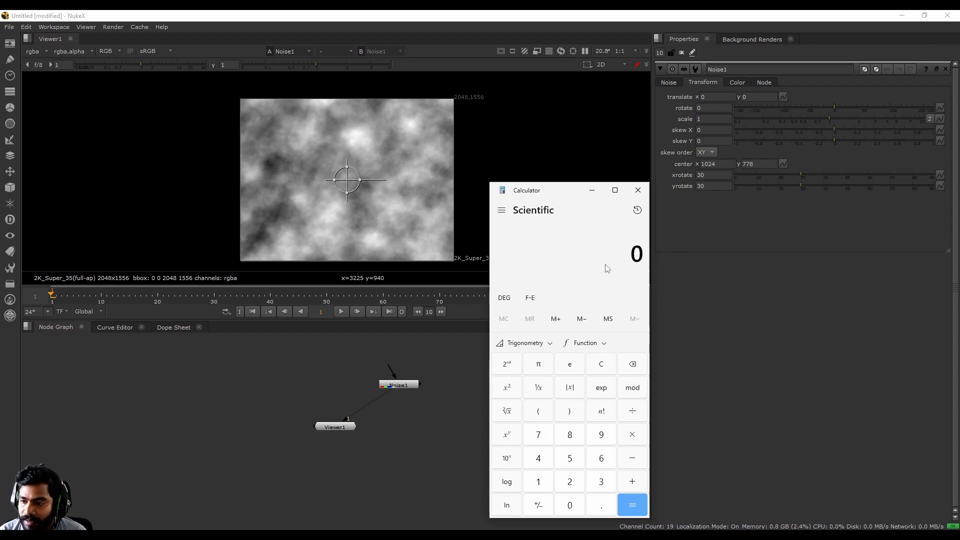
pyautogui.write('1556/')
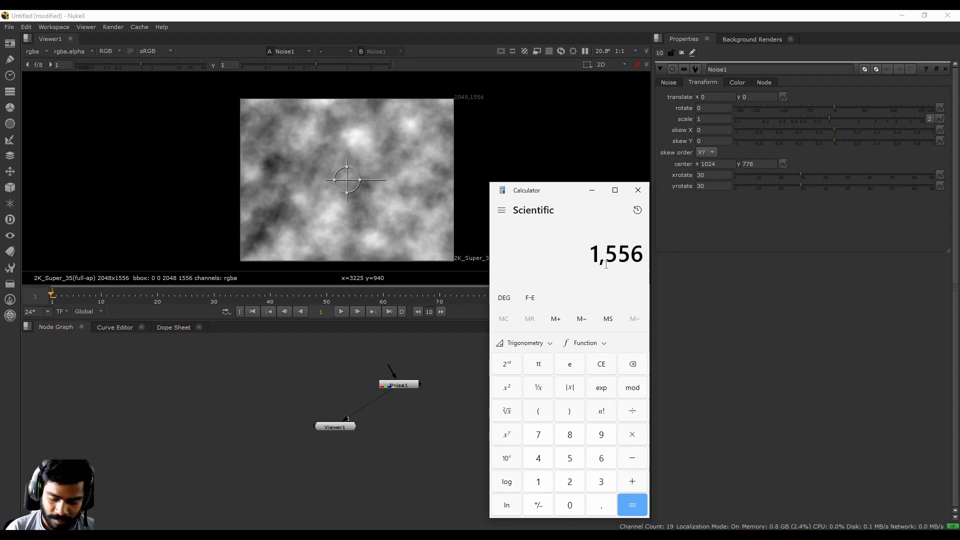
pyautogui.write('2')
pyautogui.press('Return')
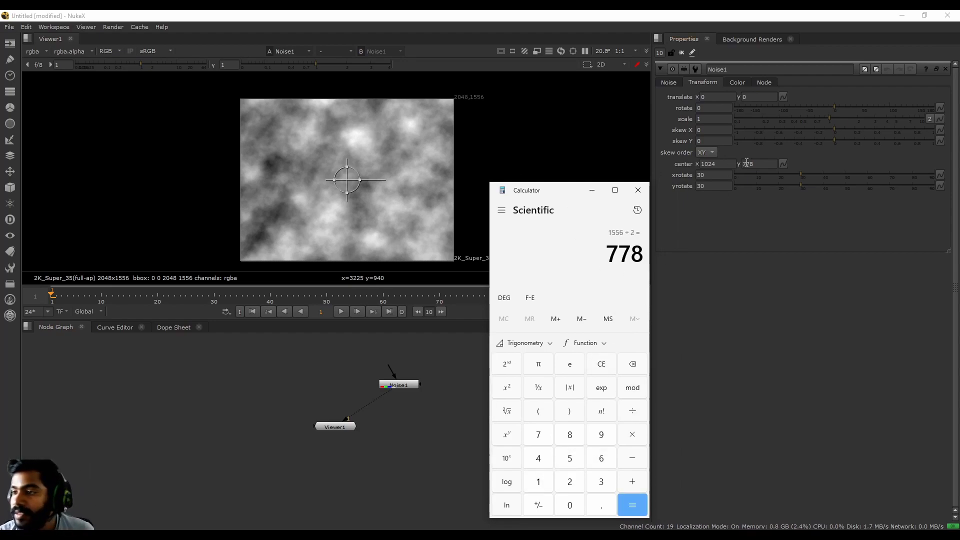
pyautogui.moveTo(753, 163); pyautogui.dragTo(658, 178)
pyautogui.click(717, 365)
# Add a Roto node beside Noise1 in the untitled script and show its output in the viewer.
pyautogui.moveTo(479, 384); pyautogui.dragTo(445, 384, button='middle')
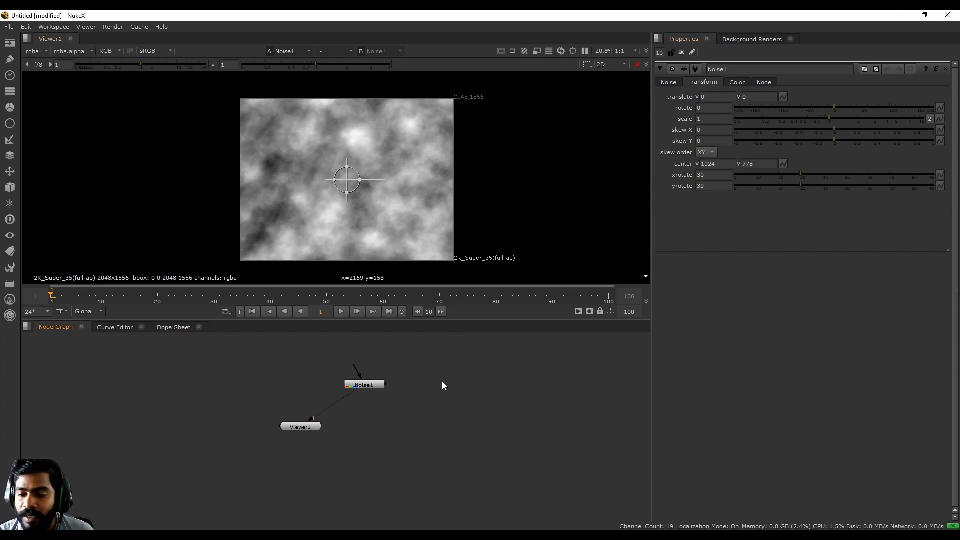
pyautogui.press('o')
pyautogui.press('1')
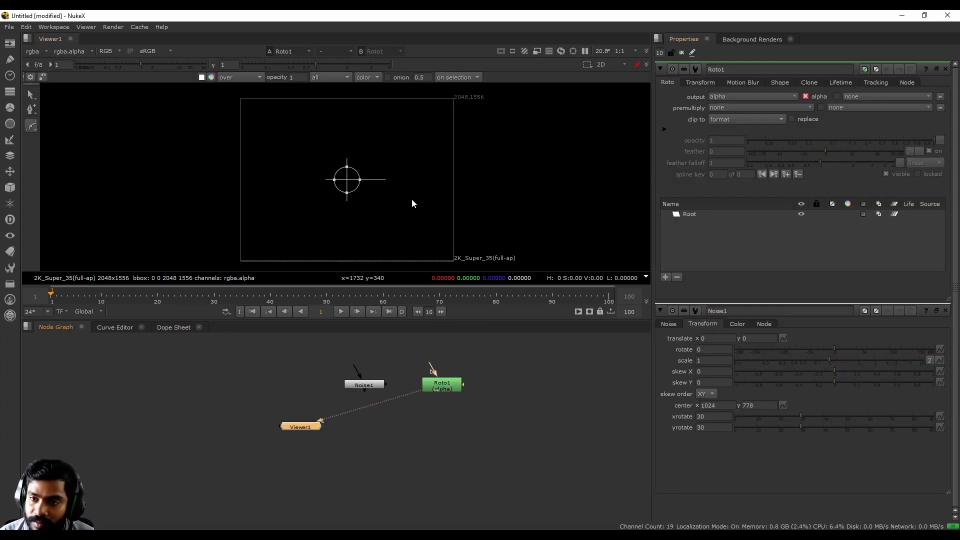
pyautogui.click(490, 432)
pyautogui.scroll(3, 494, 301)
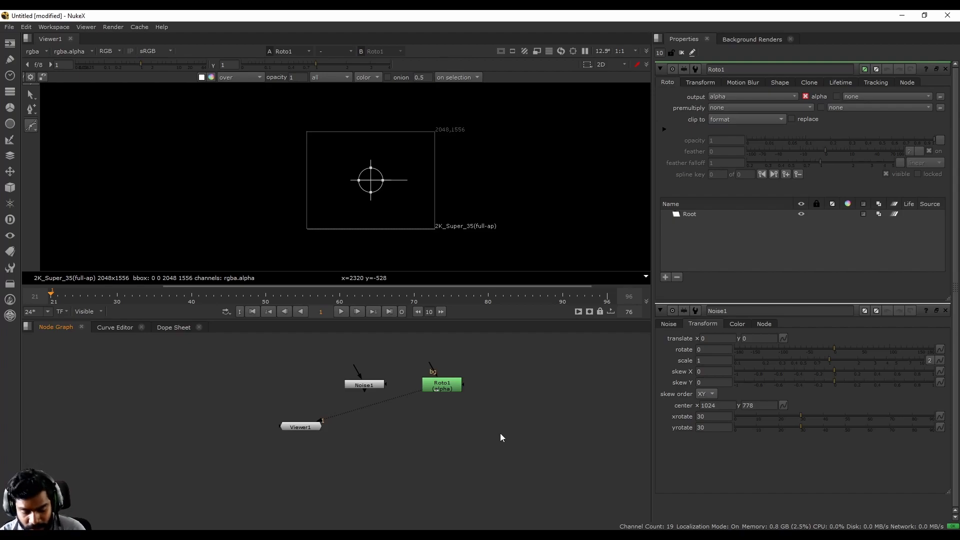
# Open the project settings and limit the Properties bin to 1 open node panel.
pyautogui.press('s')
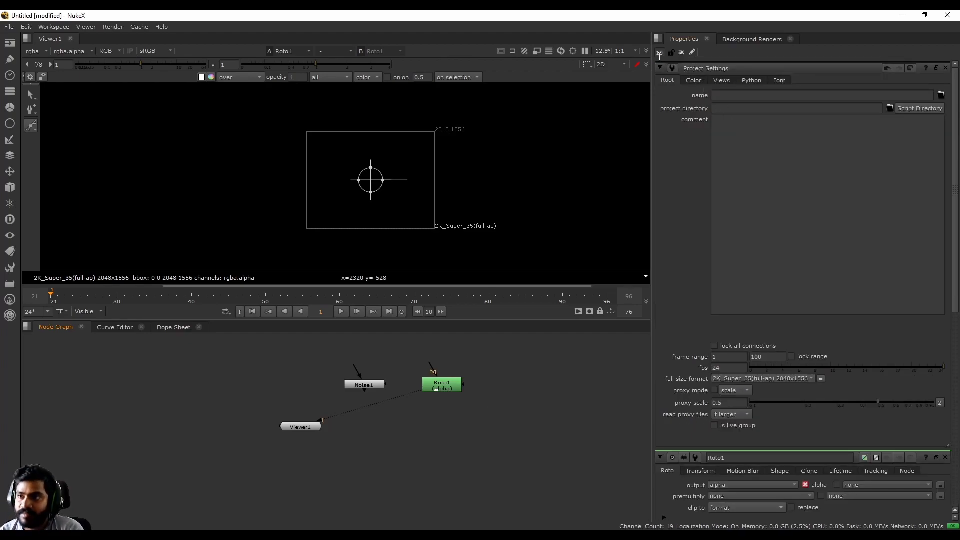
pyautogui.press('BackSpace')
pyautogui.write('1')
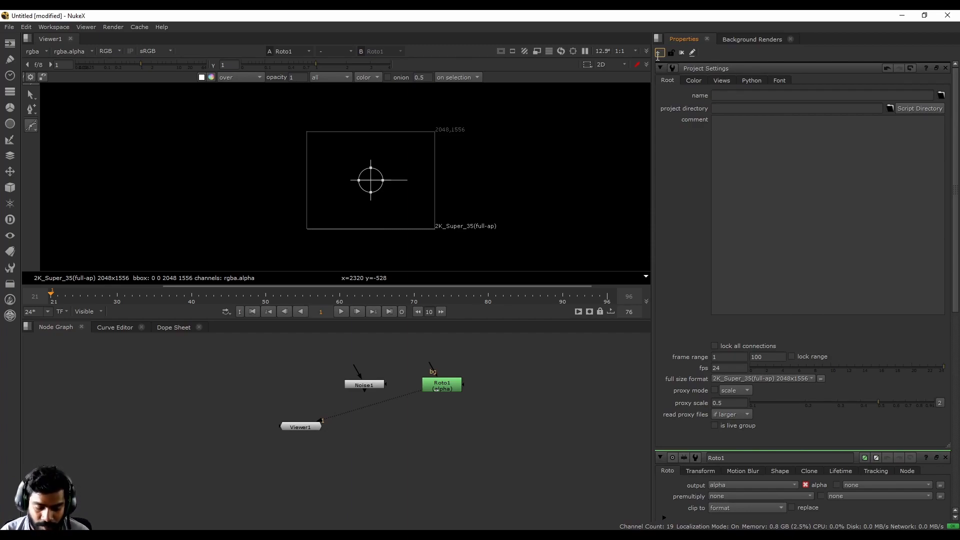
pyautogui.press('Return')
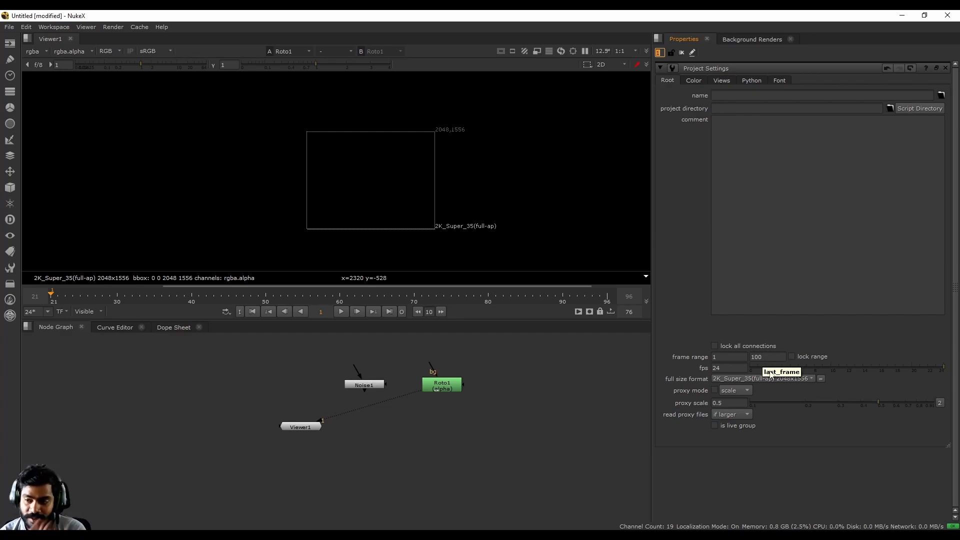
# Reopen Roto1's properties, draw an ellipse about 945 by 830 pixels near the frame's center, and select all its points.
pyautogui.click(450, 390)
pyautogui.doubleClick(450, 389)
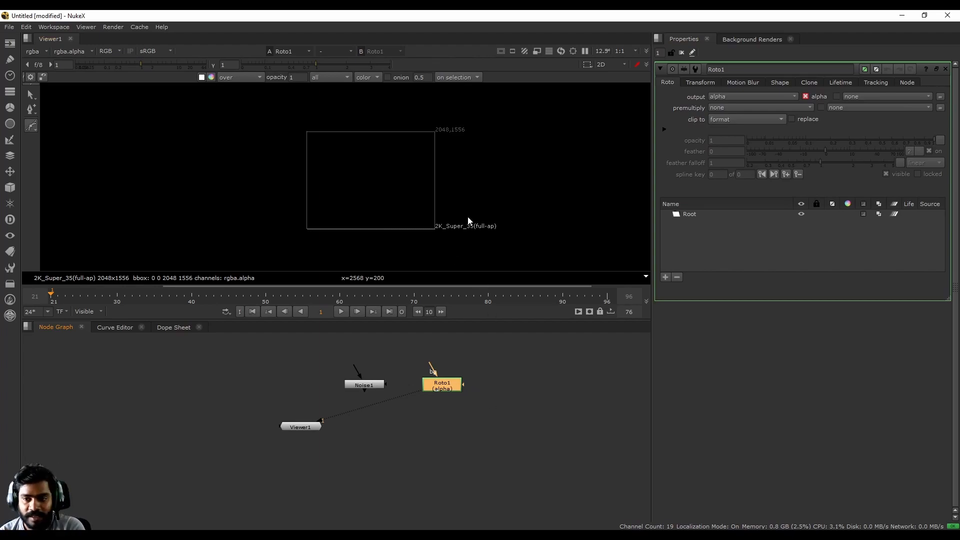
pyautogui.click(454, 450)
pyautogui.click(446, 388)
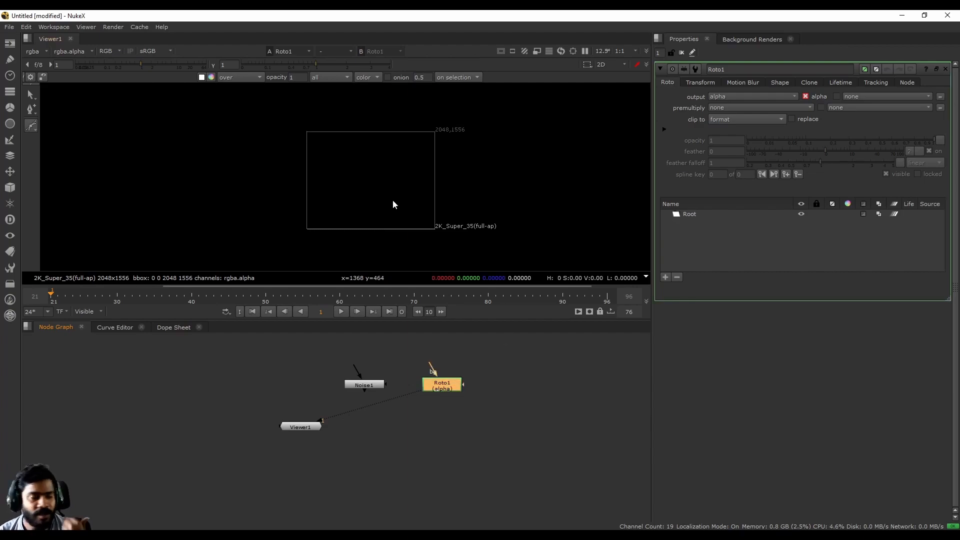
pyautogui.click(32, 127)
pyautogui.click(59, 156)
pyautogui.moveTo(340, 165); pyautogui.dragTo(360, 178)
pyautogui.click(446, 218)
pyautogui.moveTo(281, 122); pyautogui.dragTo(451, 243)
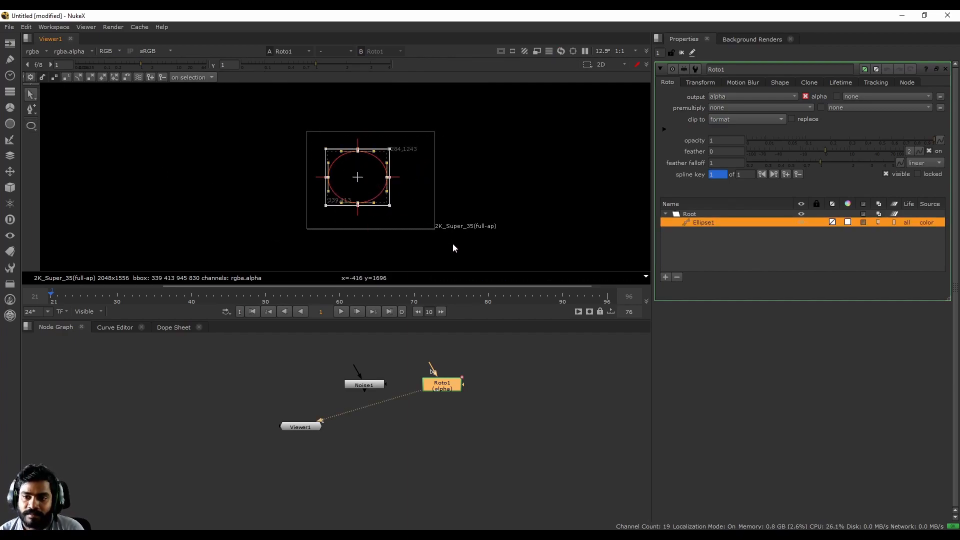
# Move the Roto1 node closer to Noise1 in the node graph and deselect it.
pyautogui.moveTo(442, 390); pyautogui.dragTo(424, 394)
pyautogui.click(491, 389)
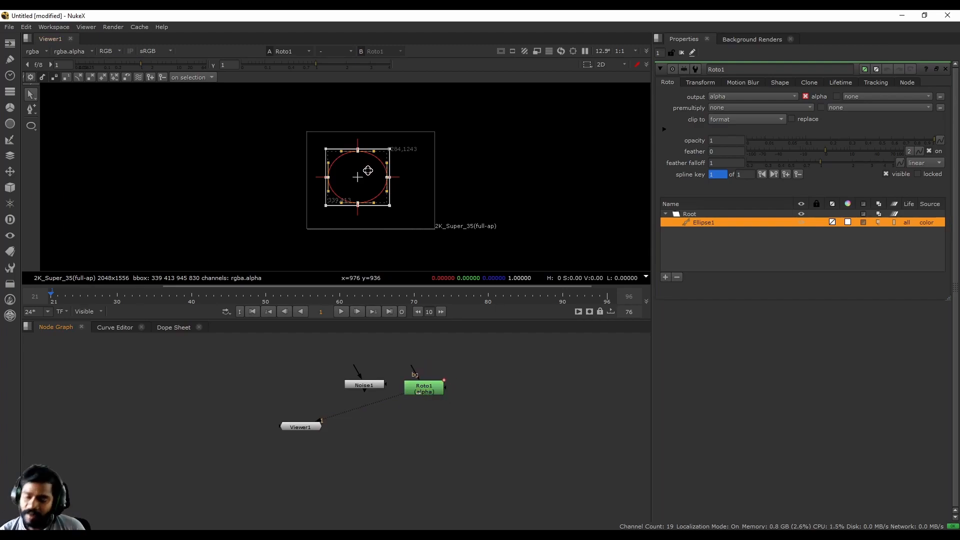
pyautogui.scroll(2, 363, 174)
pyautogui.scroll(-1, 364, 174)
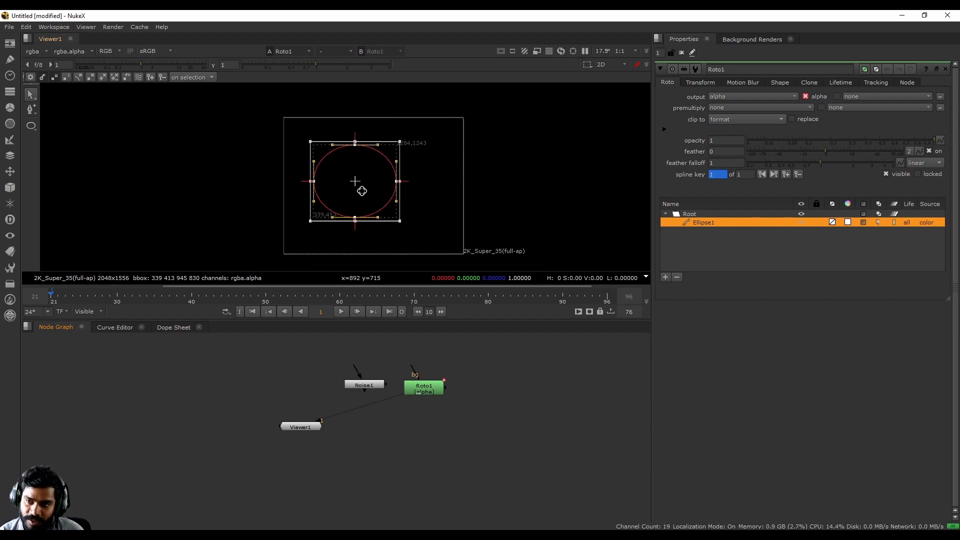